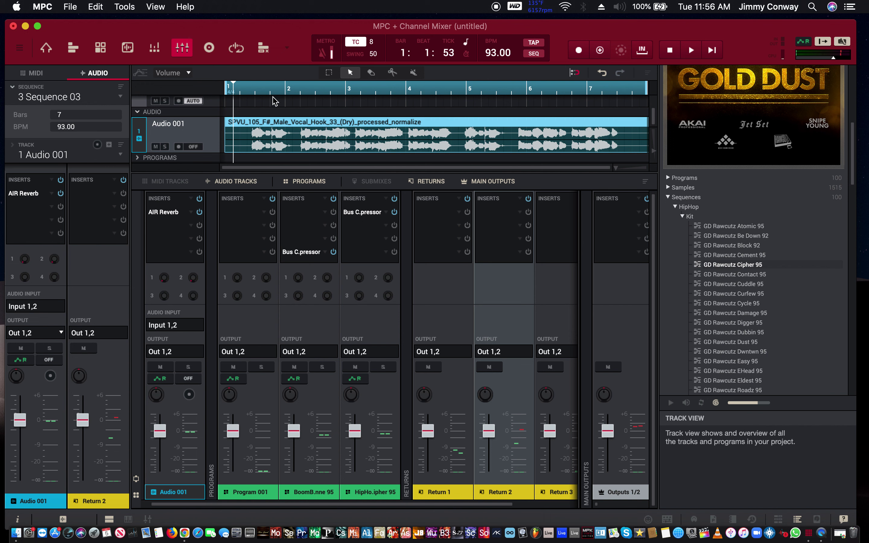
Play the sequence and audition the Soft Chamber preset in the AIR Reverb insert on Audio 001, stopping playback at the end.
key("space")
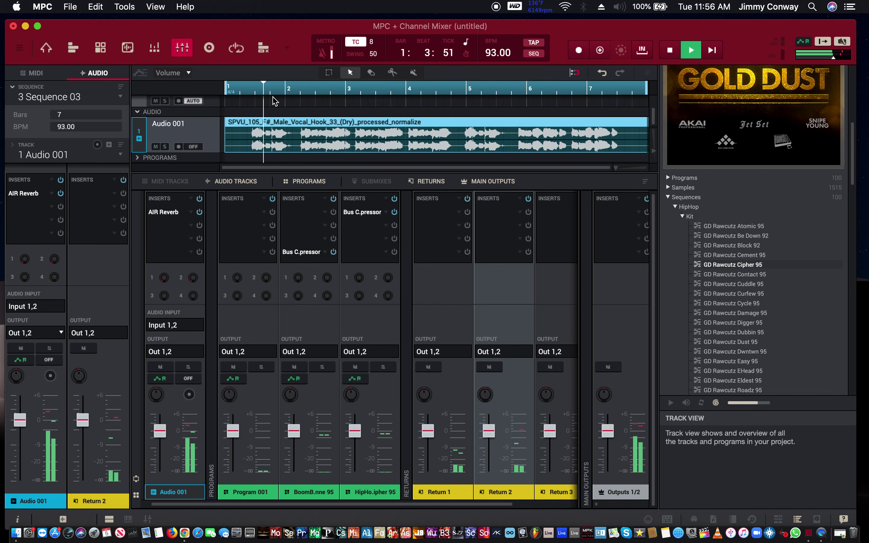
left_click(31, 193)
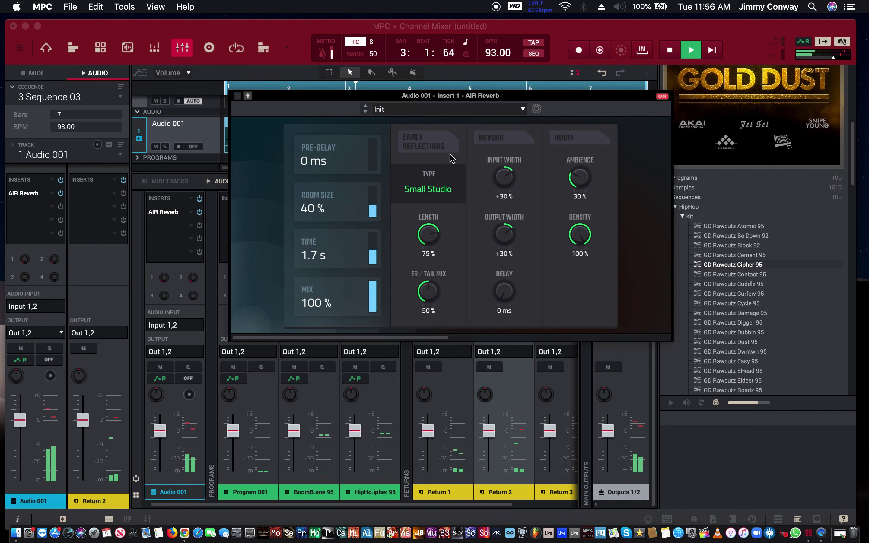
left_click(448, 108)
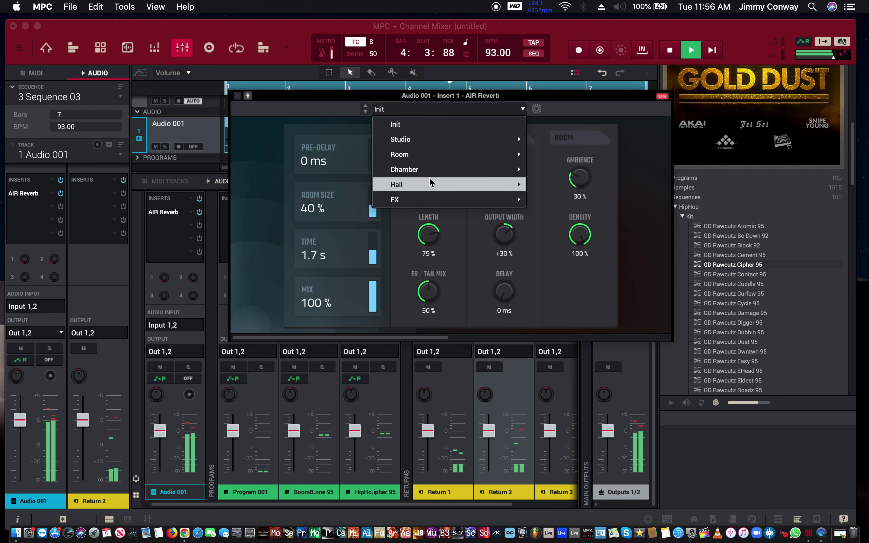
mouse_move(431, 170)
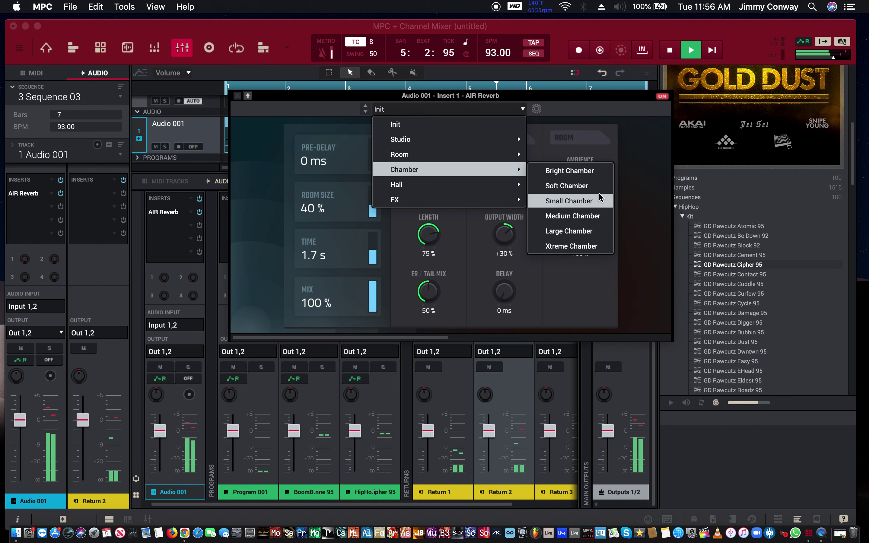
left_click(589, 186)
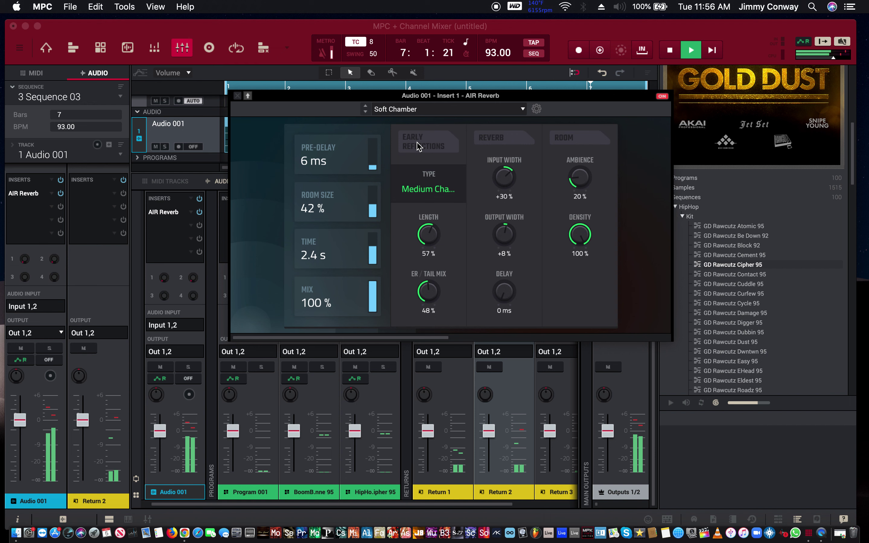
key("space")
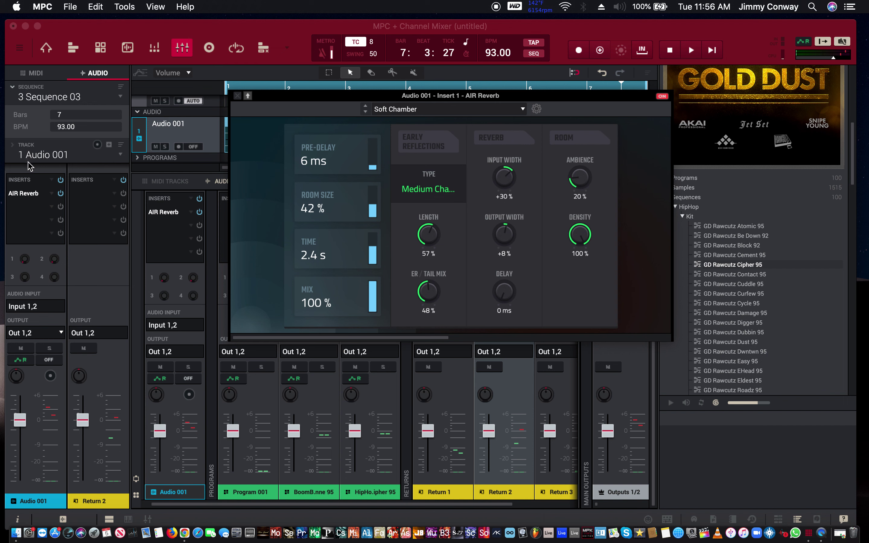
Remove the AIR Reverb effect from the first insert slot of Audio 001.
left_click(54, 197)
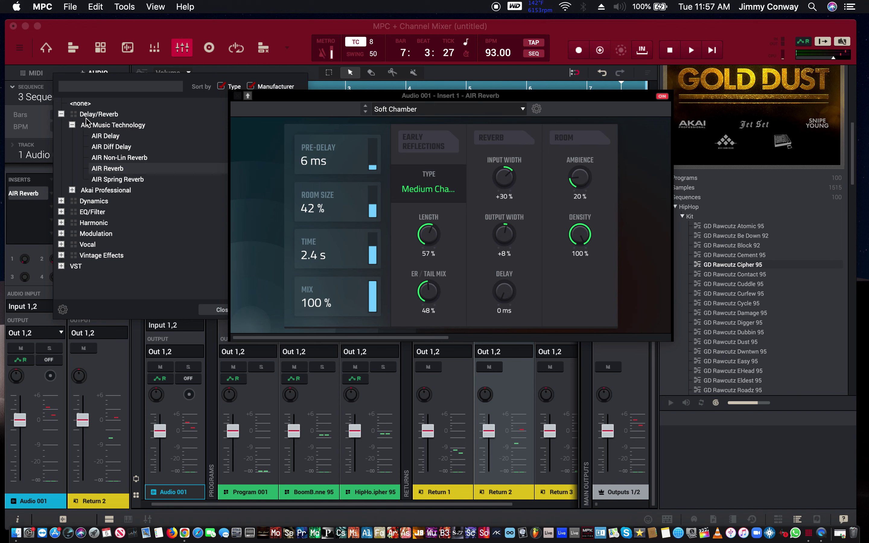
left_click(83, 105)
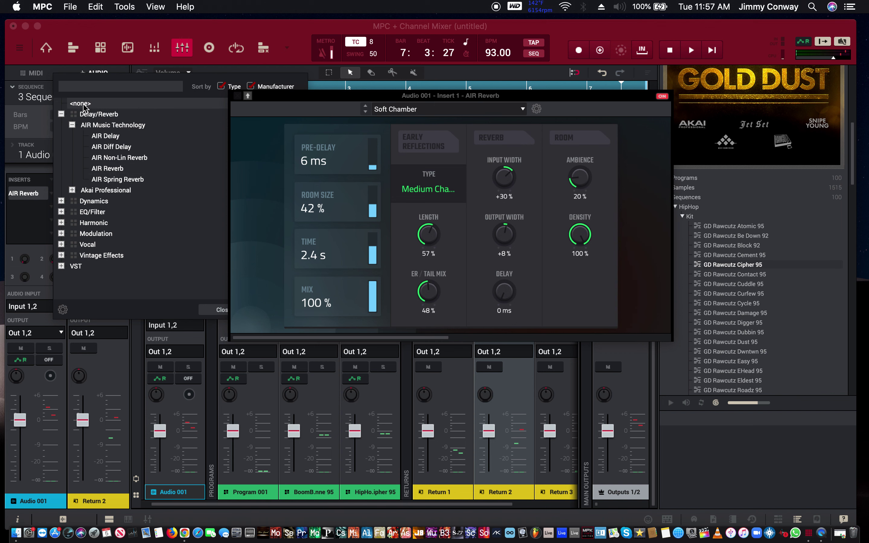
double_click(83, 105)
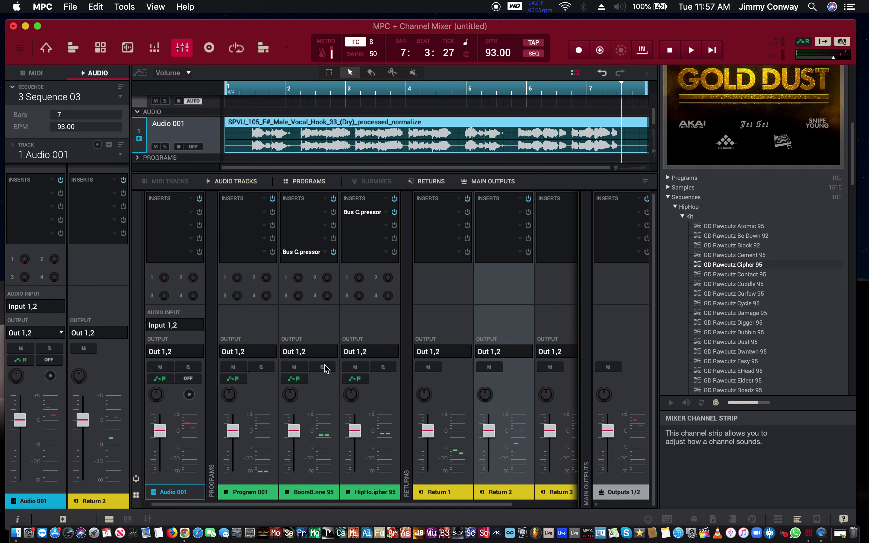
Look through Main Mode and Track View, and return to the Channel Mixer.
scroll(240, 305, "left", 2)
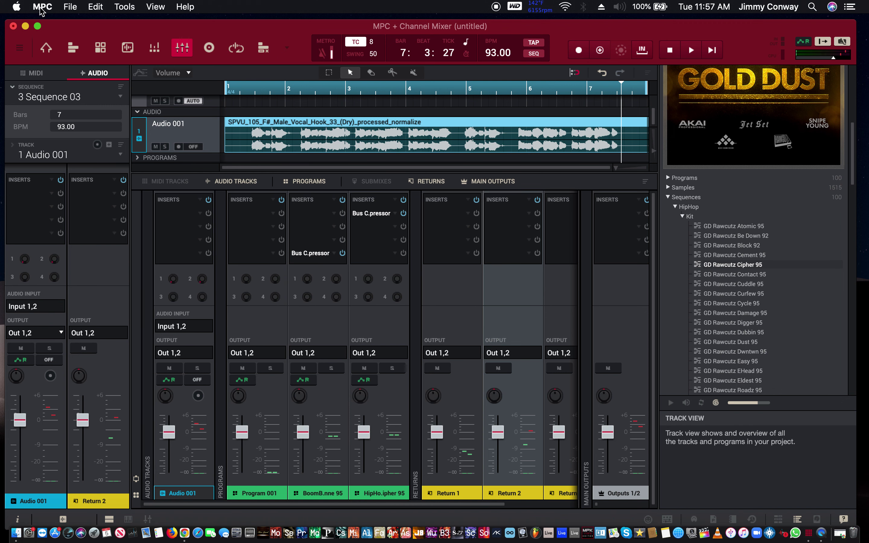
left_click(47, 49)
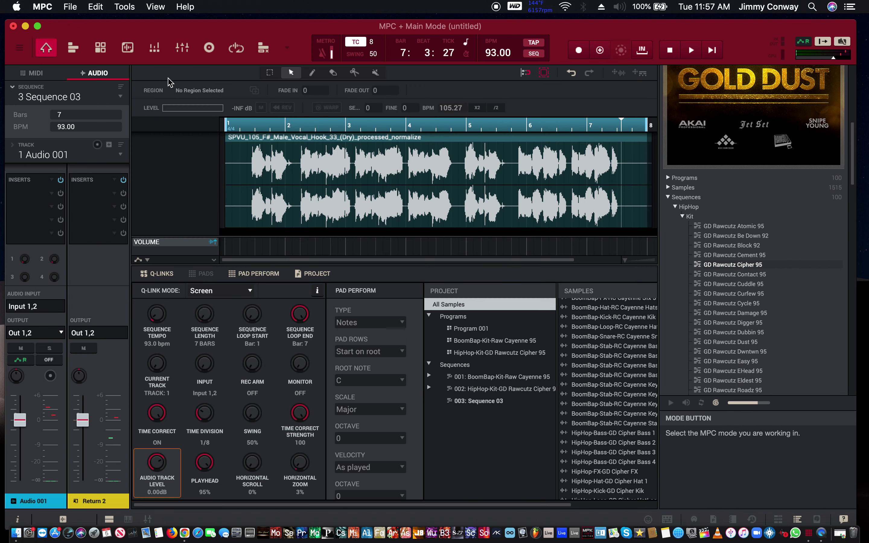
left_click(80, 44)
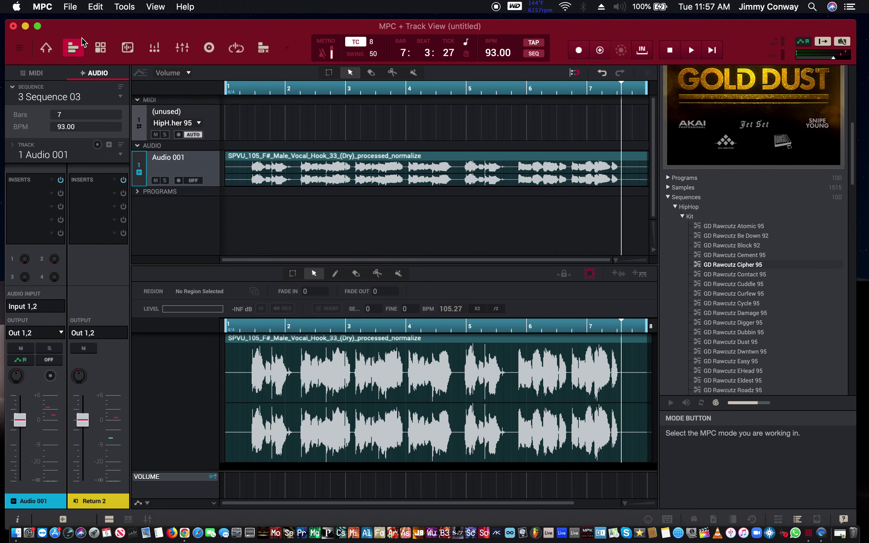
left_click(99, 48)
left_click(185, 53)
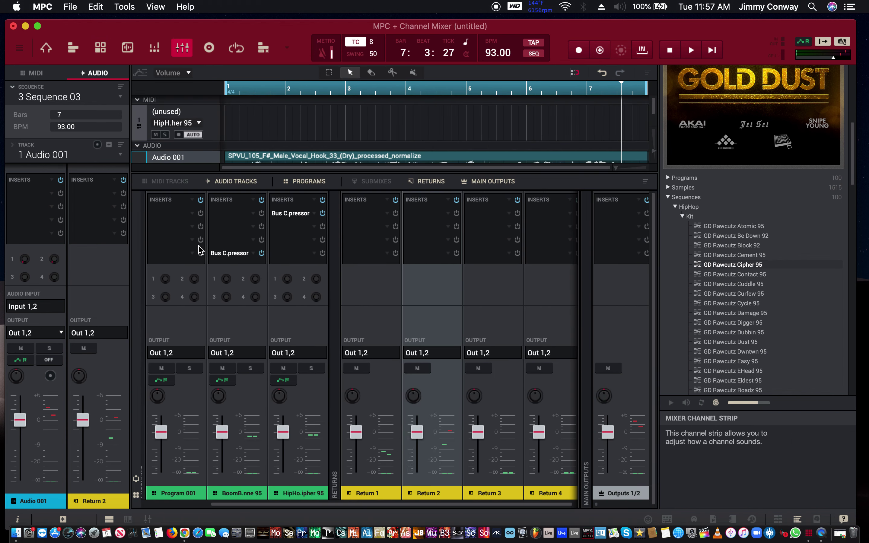
View the mixer's MIDI track and submix channels in turn, and hide them again in favour of the return channels.
left_click(169, 186)
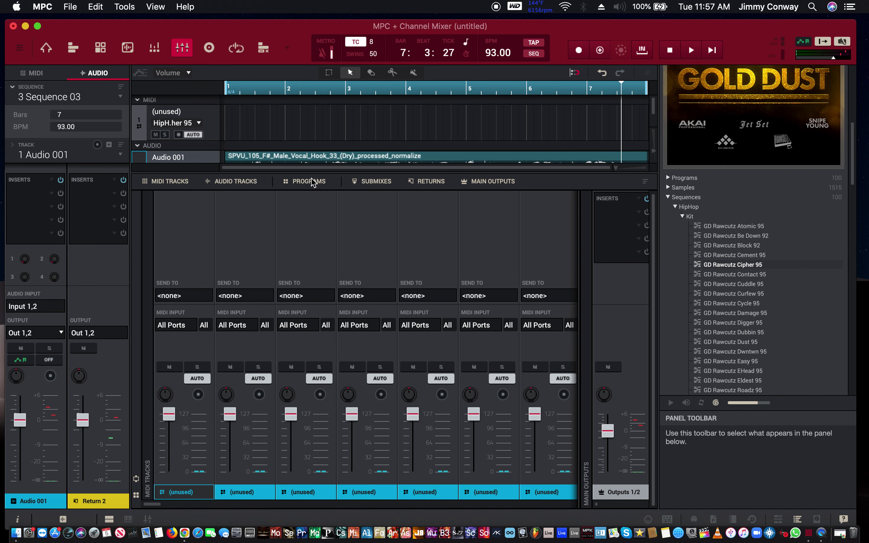
left_click(170, 182)
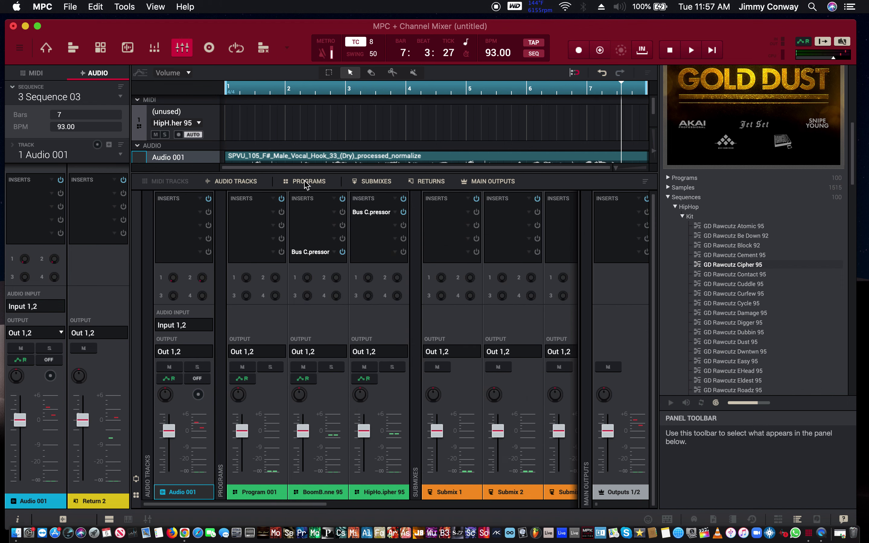
left_click(375, 182)
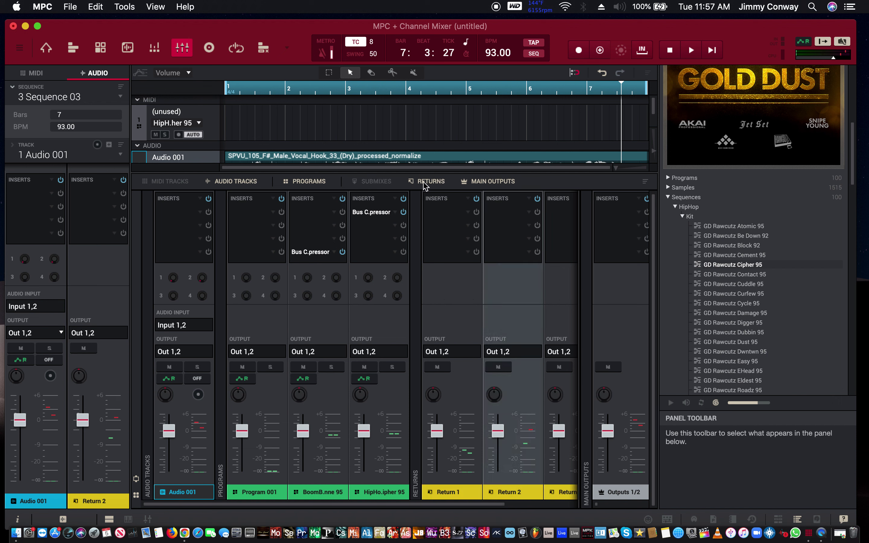
Load AIR Reverb from AIR Music Technology's Delay/Reverb effects into the first insert slot of Return 1.
scroll(401, 255, "right", 3)
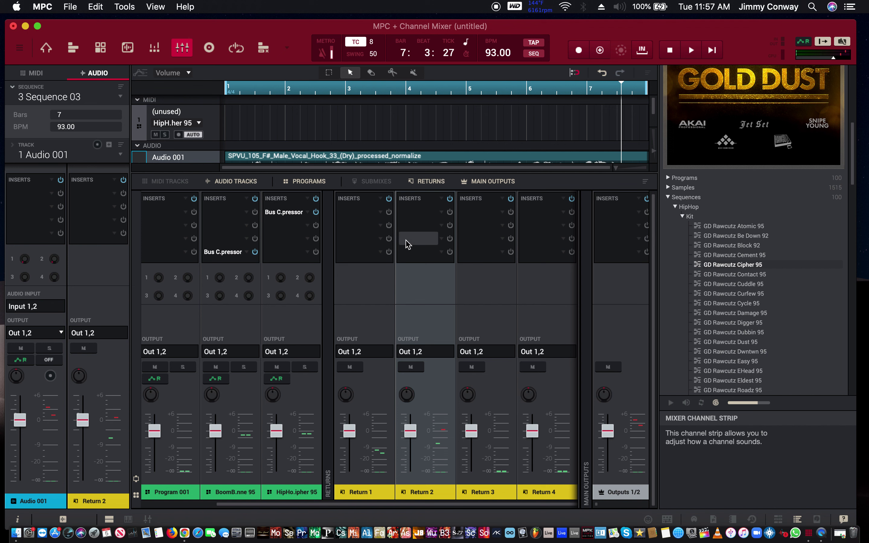
left_click(381, 212)
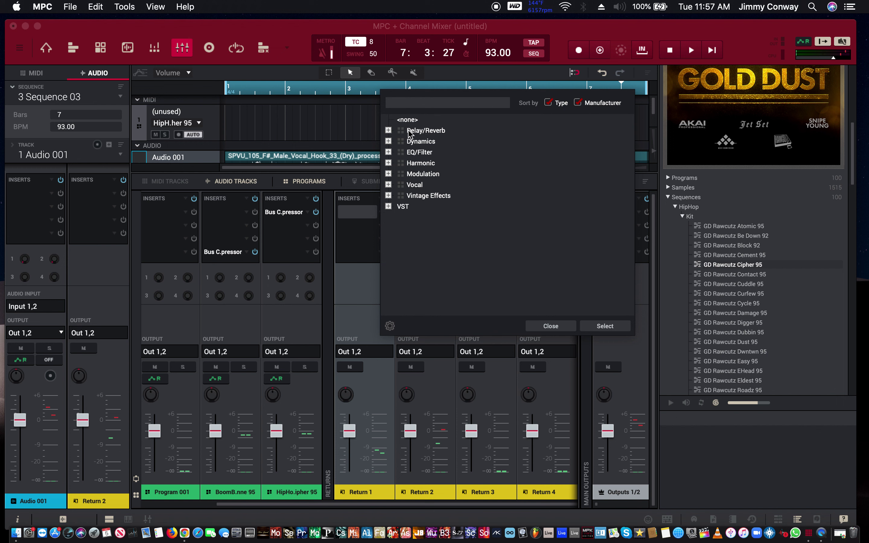
left_click(389, 130)
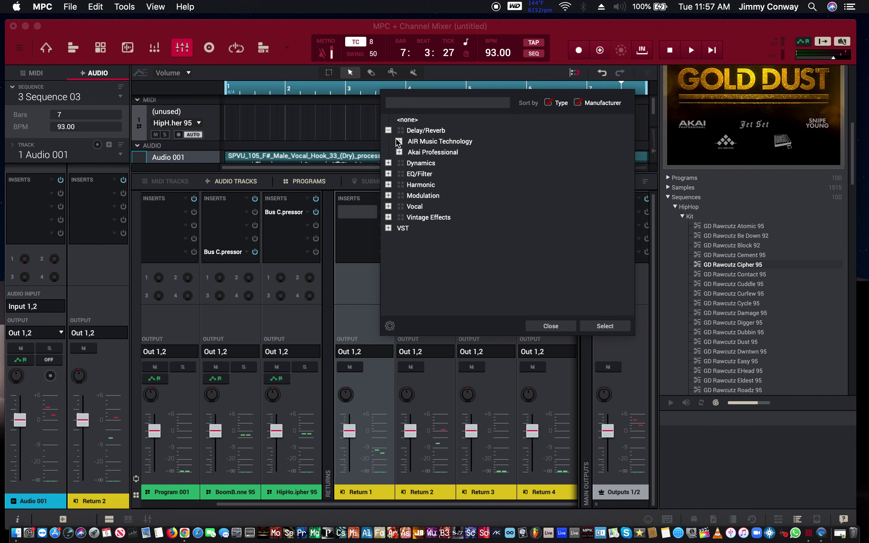
left_click(399, 141)
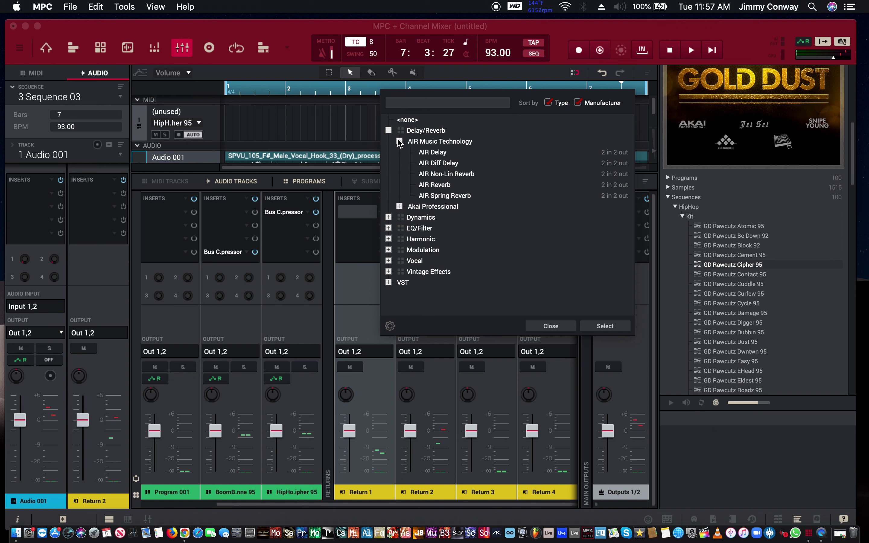
double_click(423, 185)
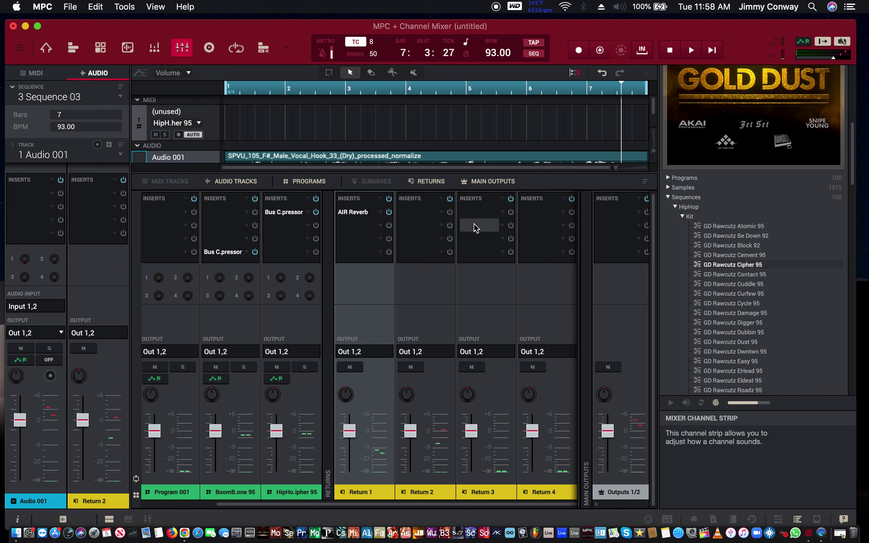
Load AIR Delay from AIR Music Technology's Delay/Reverb effects into the first insert slot of Return 2.
left_click(442, 214)
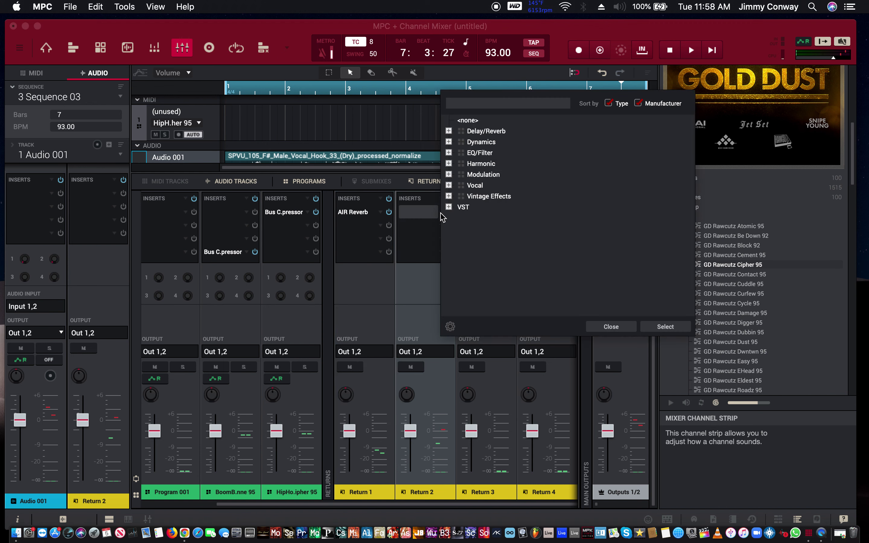
left_click(449, 131)
left_click(459, 142)
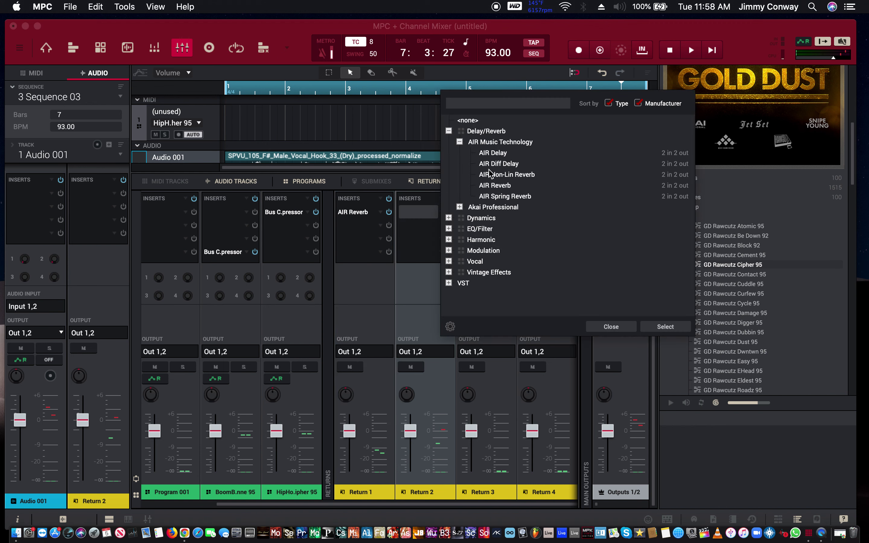
double_click(491, 154)
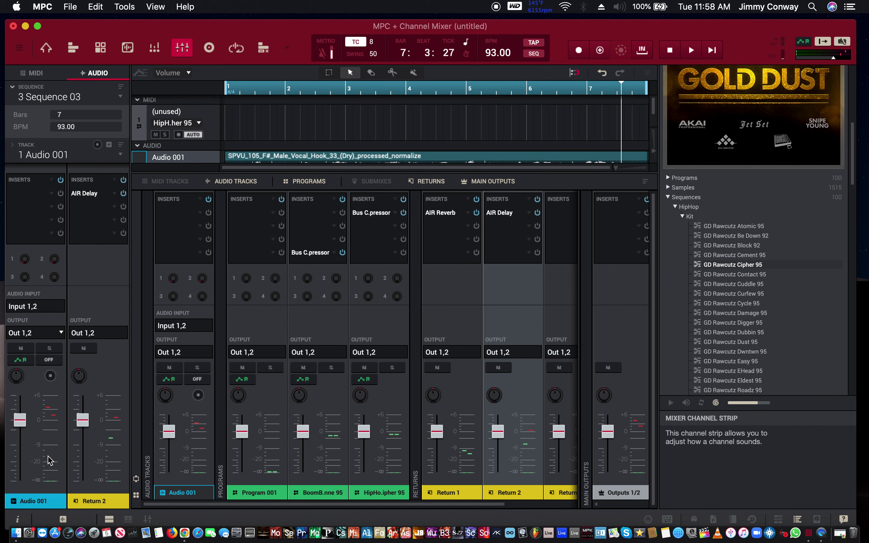
Locate sends 1 and 2 on Audio 001 and briefly play the sequence to hear the dry vocal.
left_click(25, 259)
left_click(54, 260)
key("space")
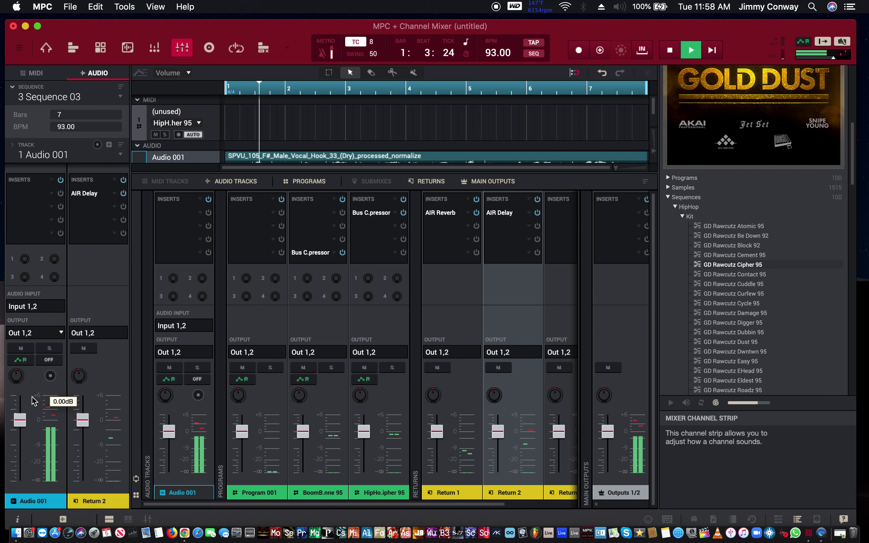
key("space")
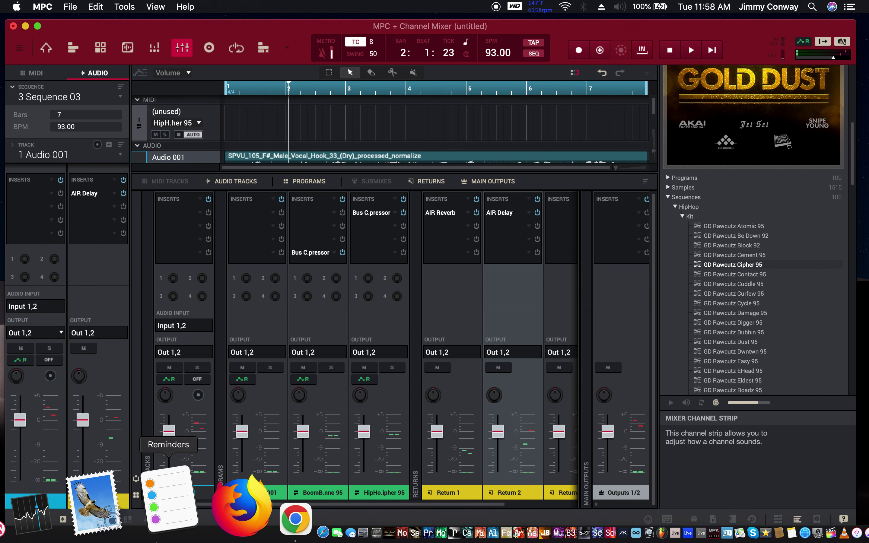
View the FX rack options for Return 3 and open the Save FX Rack dialog for Return 1, cancelling without saving.
scroll(312, 309, "right", 3)
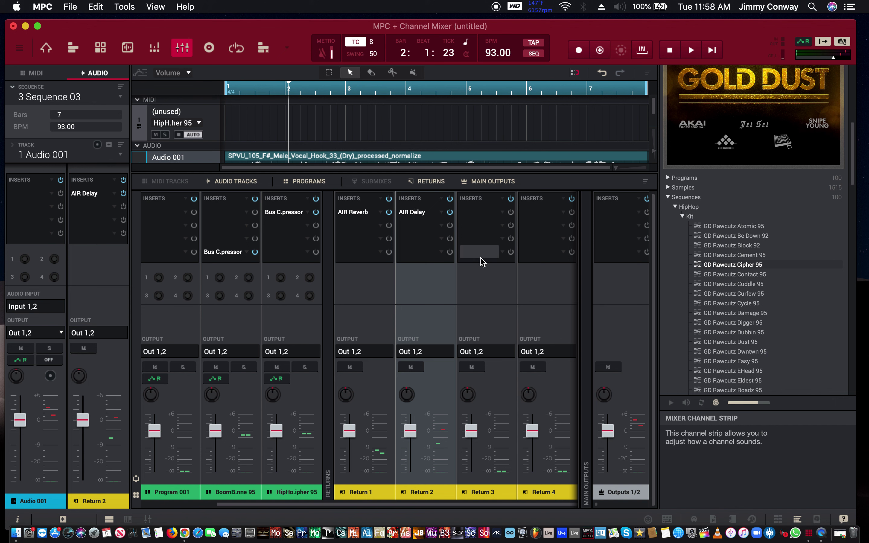
left_click(504, 199)
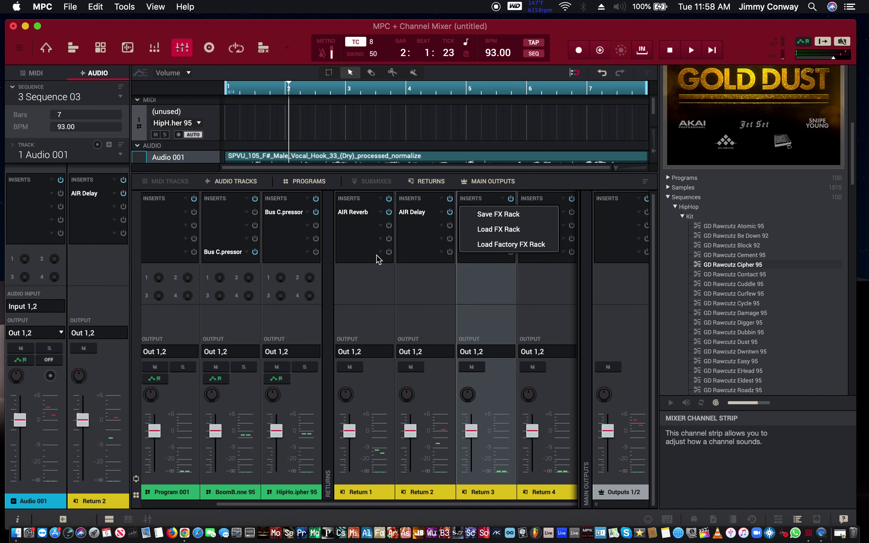
left_click(380, 199)
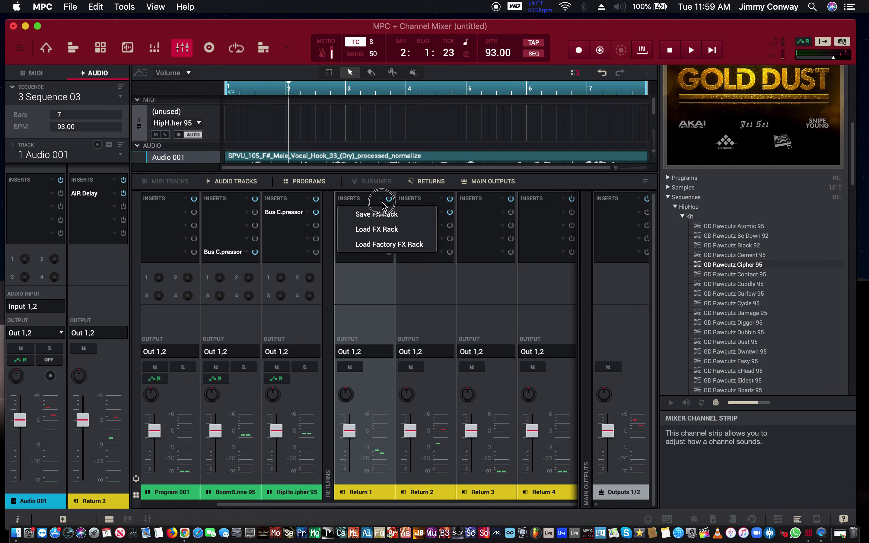
left_click(382, 222)
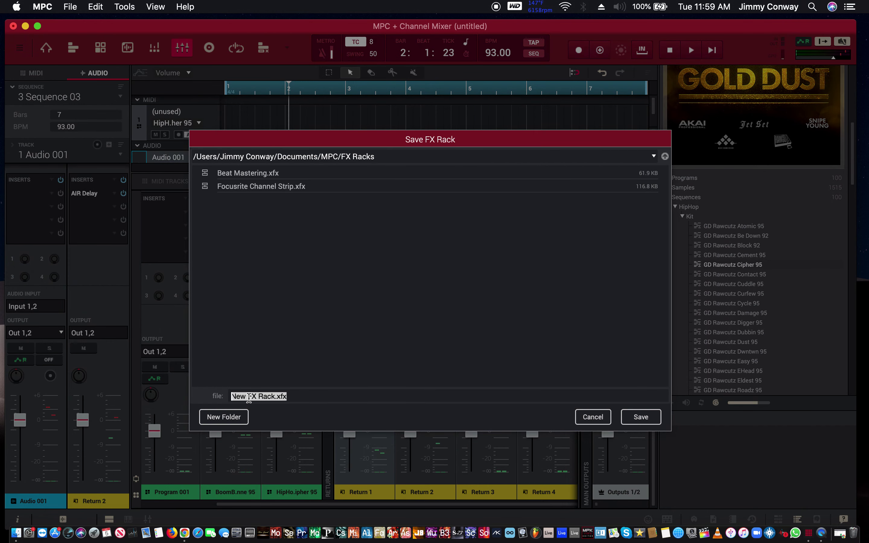
left_click(592, 417)
Open the Load FX Rack dialog for Return 2 to view the saved racks, and cancel without loading one.
left_click(441, 199)
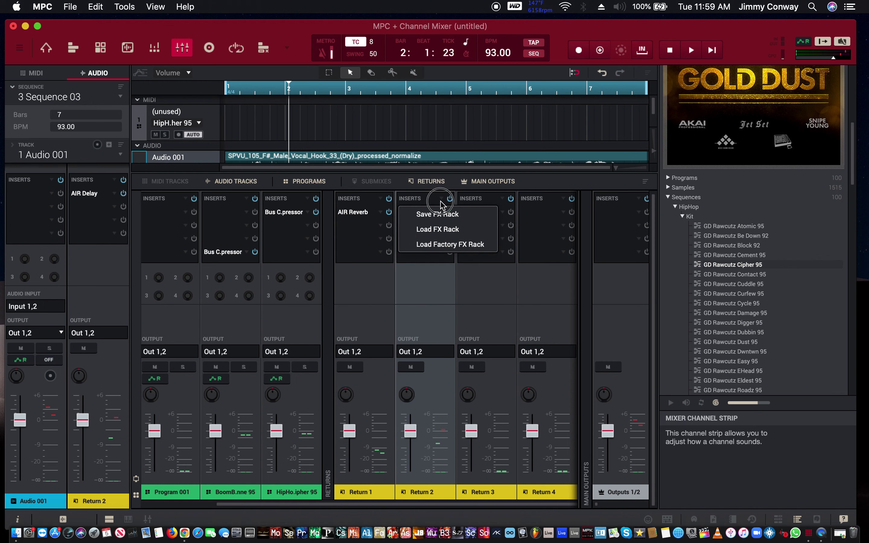
left_click(435, 229)
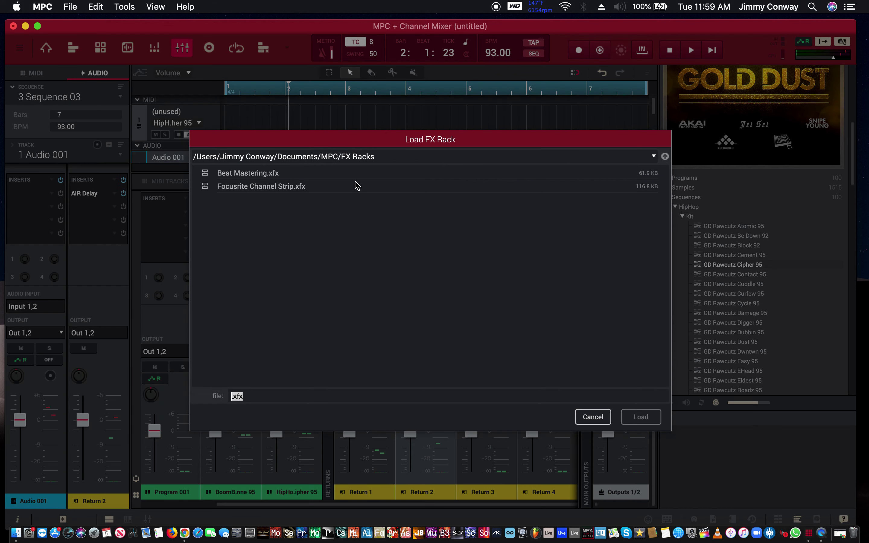
left_click(592, 417)
scroll(281, 220, "left", 5)
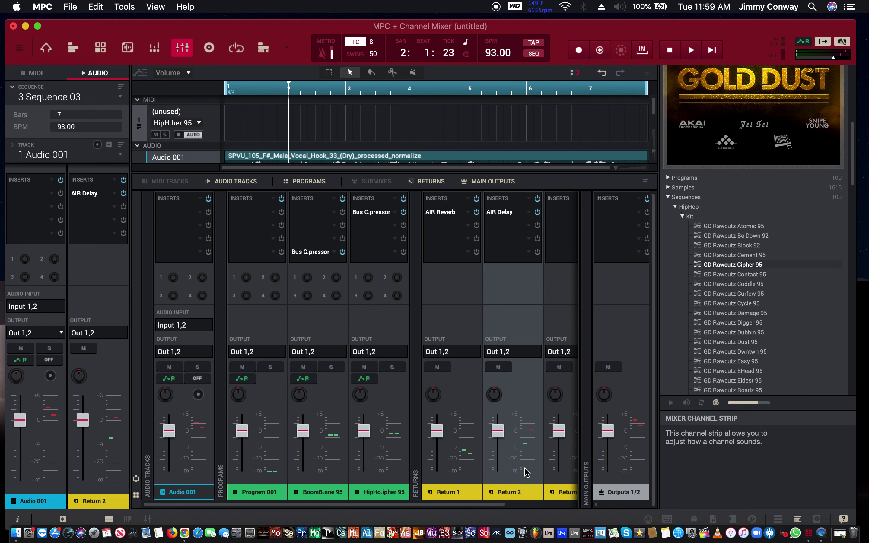
scroll(424, 434, "up", 1)
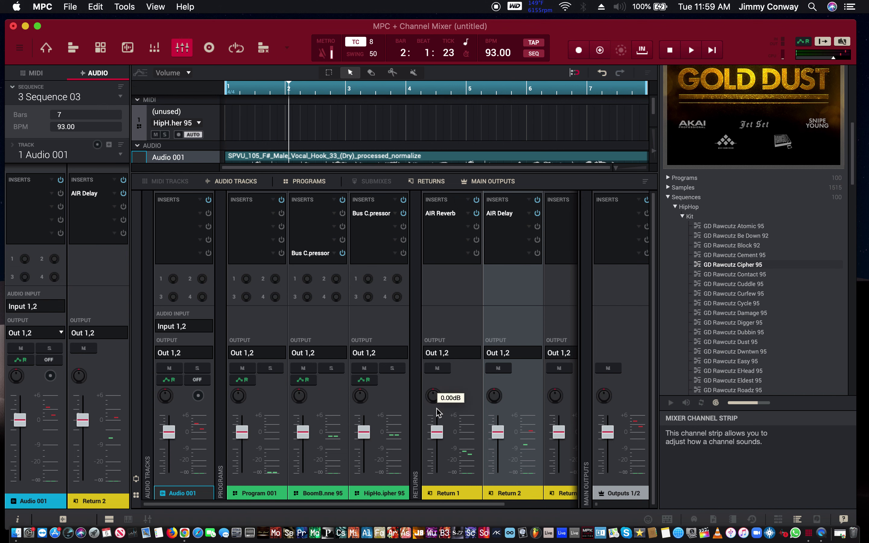
scroll(445, 409, "right", 1)
scroll(263, 358, "up", 1)
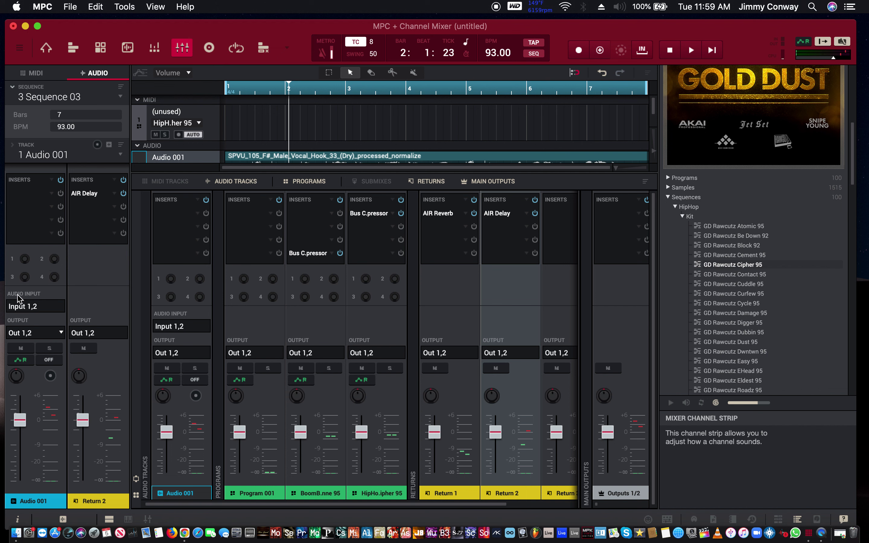
Play the start of the sequence in short passes to hear the vocal without any send effects.
mouse_move(23, 264)
key("space")
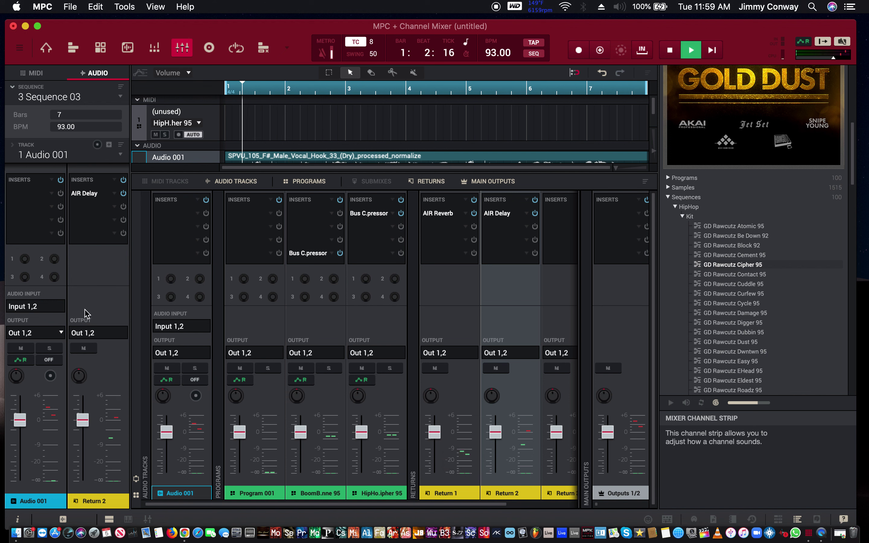
key("space")
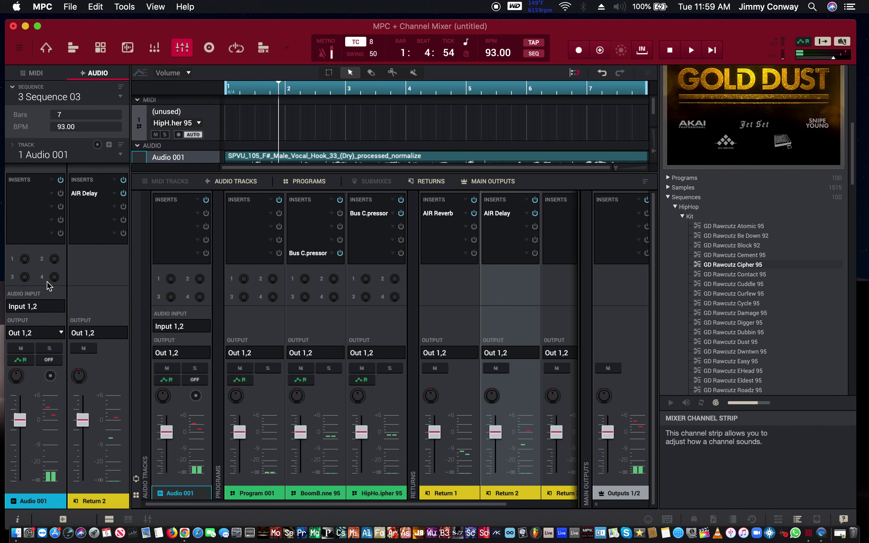
key("space")
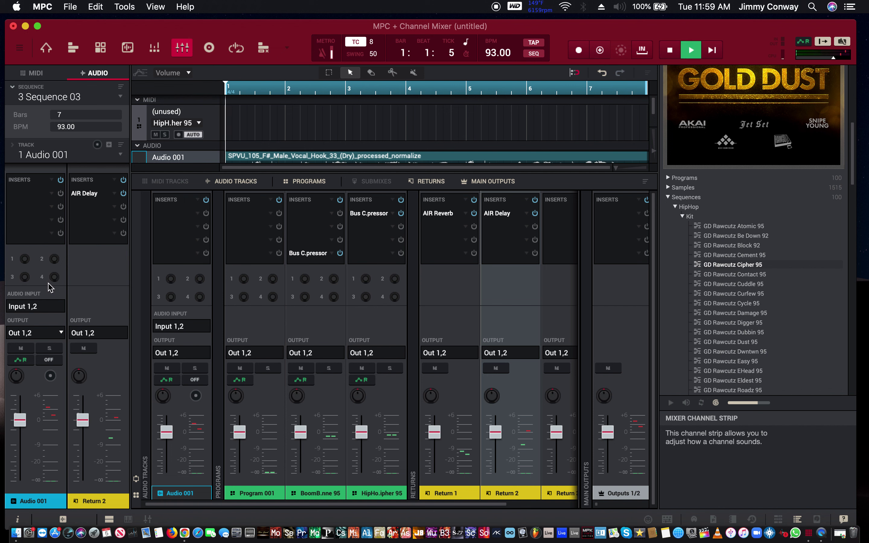
key("space")
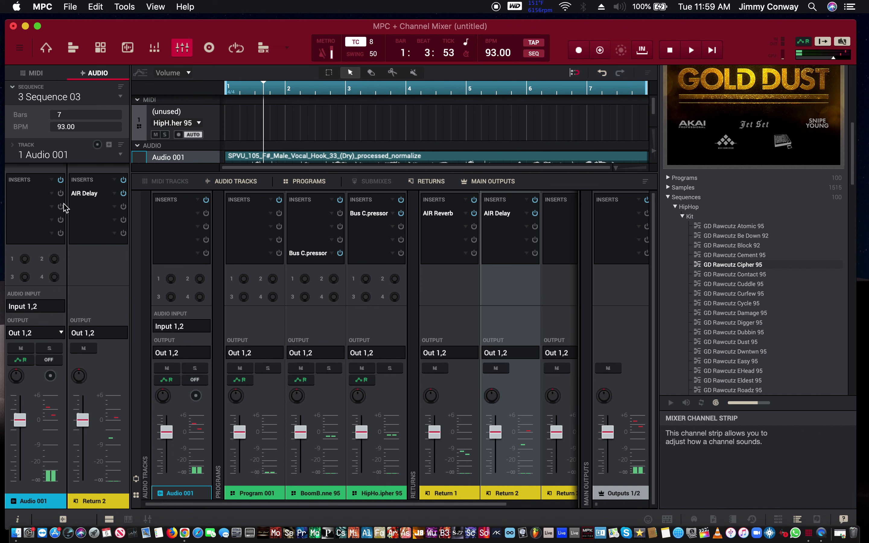
Load the Eighth Delay preset in the AIR Delay on Return 2 and close the plugin window.
double_click(500, 213)
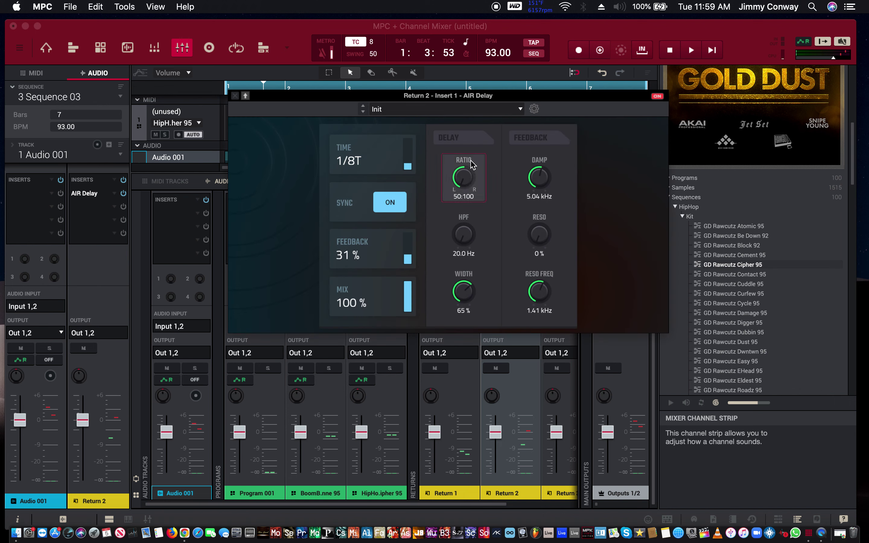
left_click(454, 114)
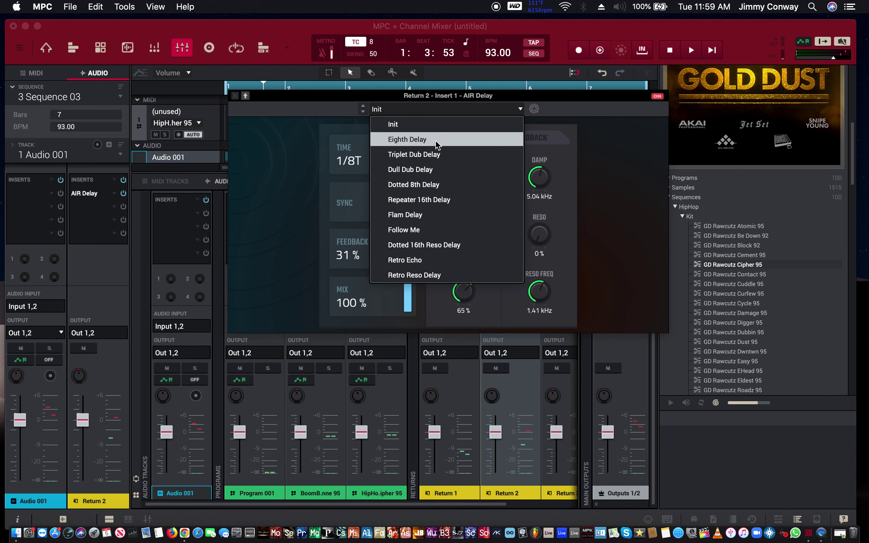
left_click(407, 140)
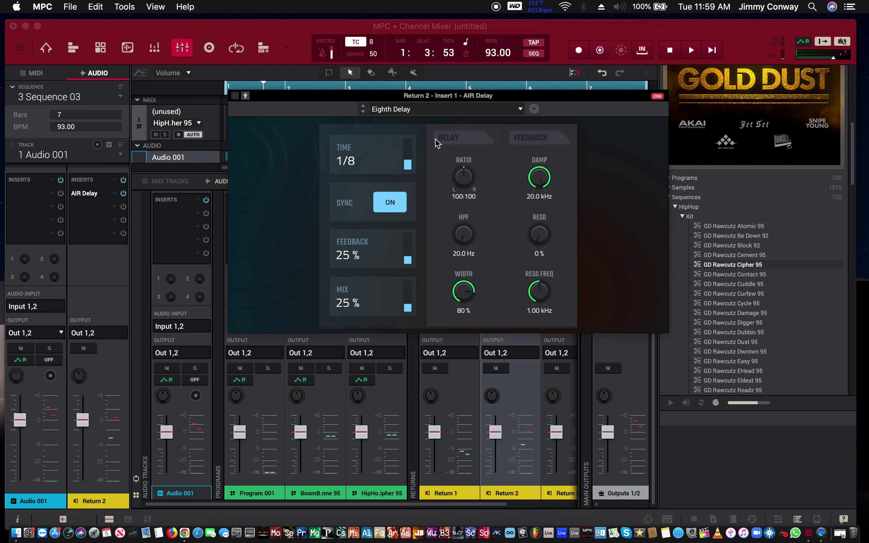
left_click(236, 95)
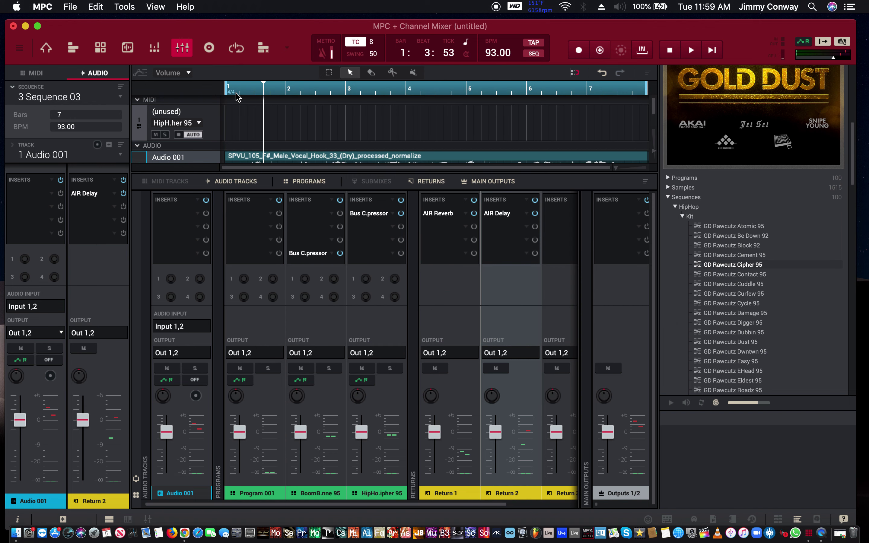
Load the Smooth Studio preset from the Studio category in the AIR Reverb on Return 1 and close the plugin window.
double_click(433, 216)
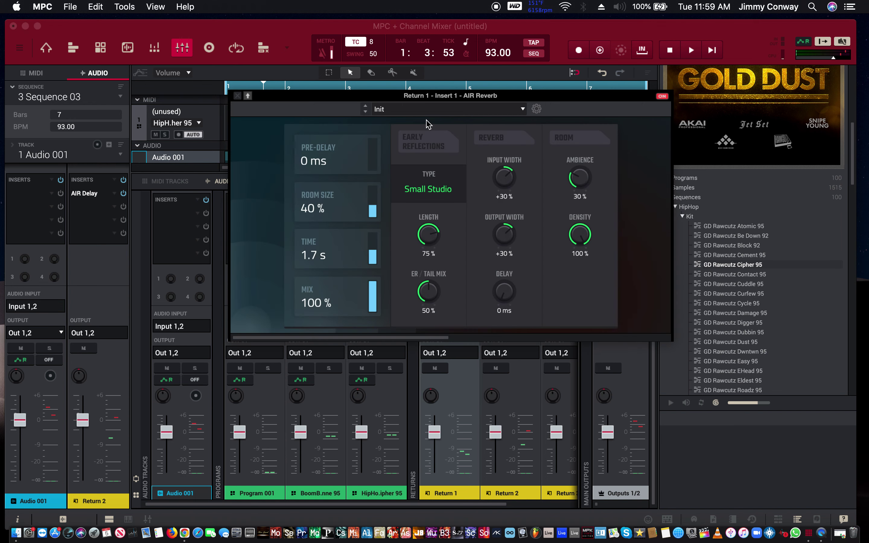
left_click(428, 109)
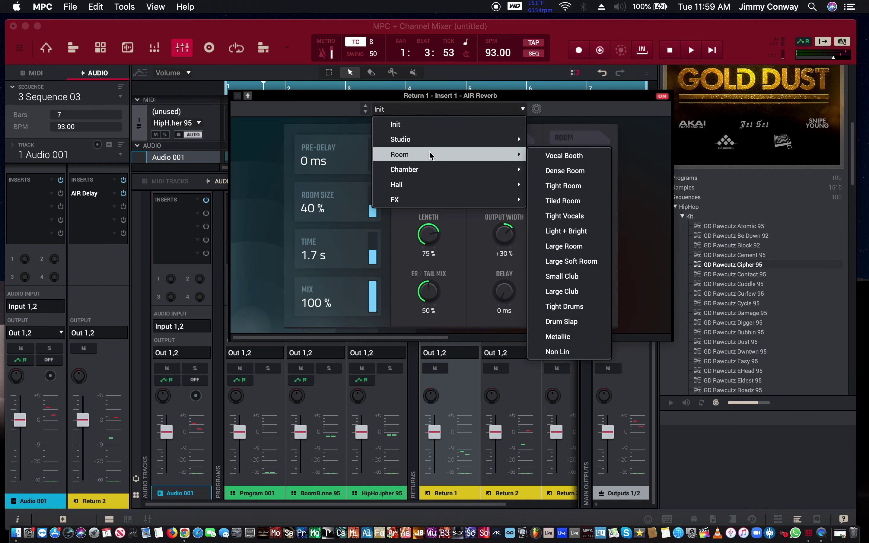
mouse_move(436, 190)
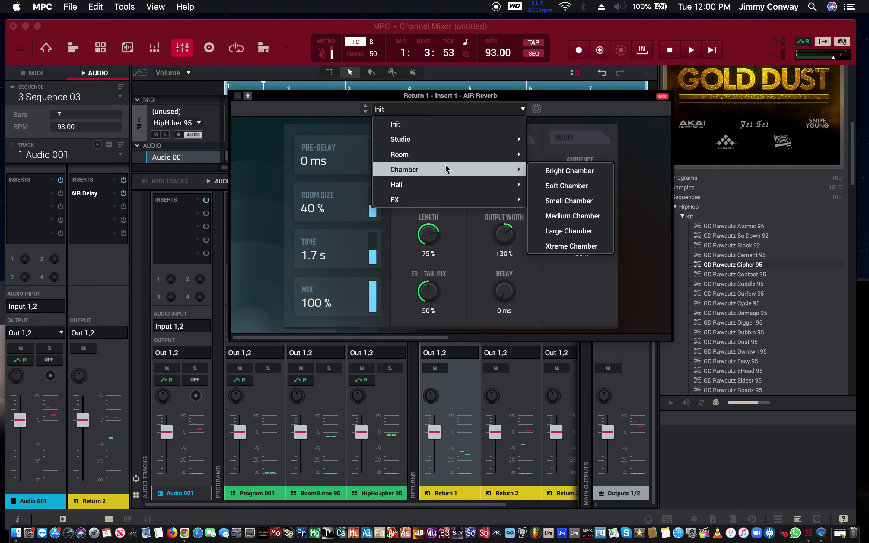
mouse_move(449, 158)
mouse_move(454, 142)
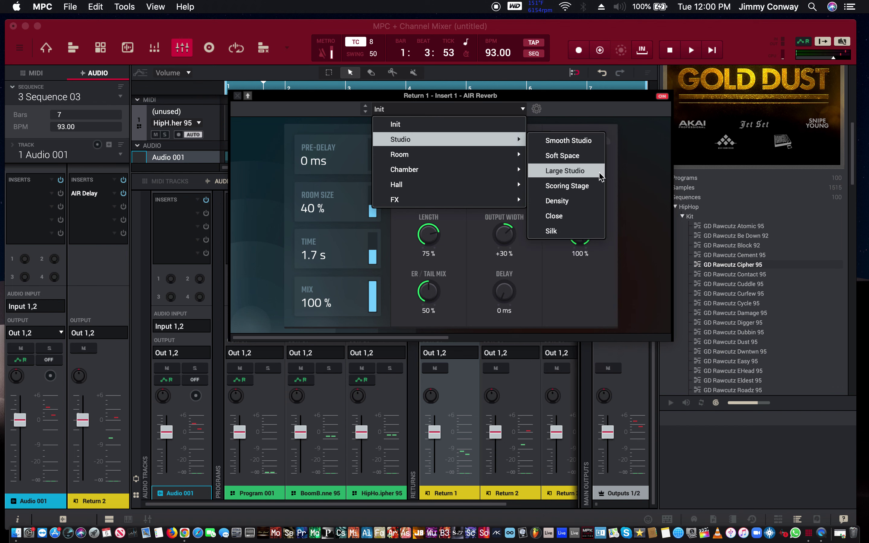
left_click(598, 140)
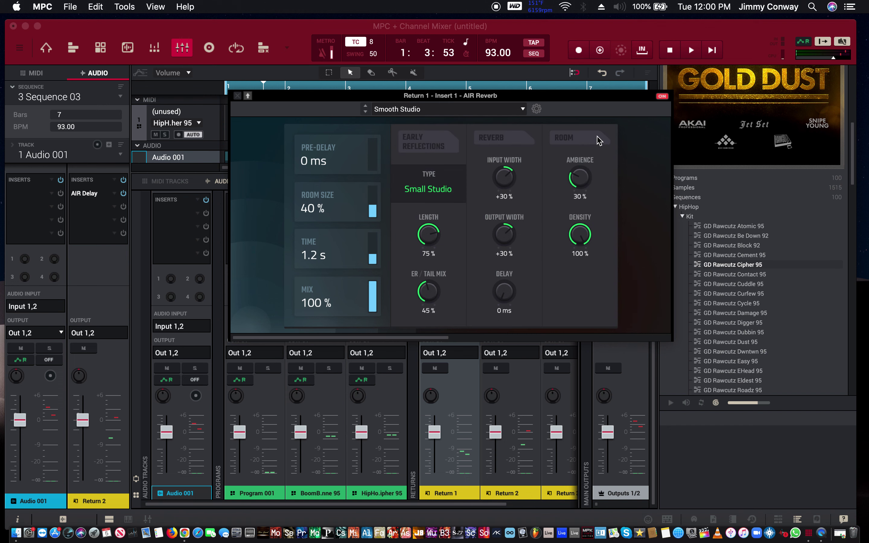
left_click(237, 96)
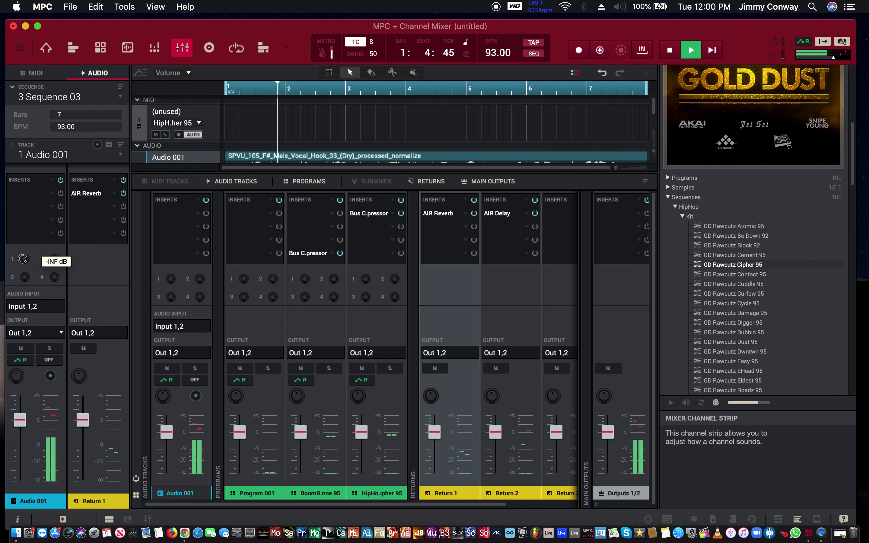
Raise send 1 on Audio 001 to feed the playing vocal into the reverb on Return 1.
left_click_drag(23, 259, 48, 255)
mouse_move(58, 264)
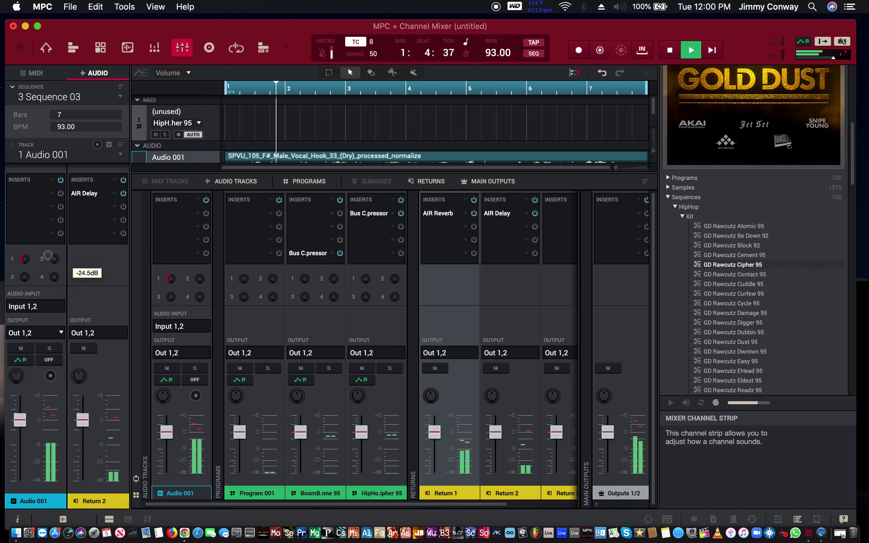
mouse_move(24, 260)
left_mouse_down()
mouse_move(12, 211)
mouse_move(11, 255)
left_mouse_up()
Set the room size to 100 % and the time to 0.6 s in the AIR Reverb on Return 1.
left_click(436, 215)
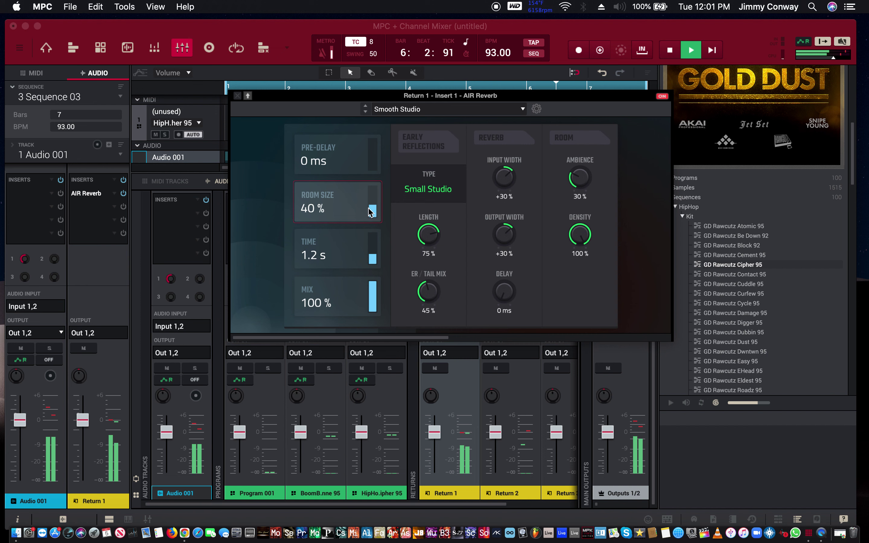
left_click_drag(375, 211, 374, 157)
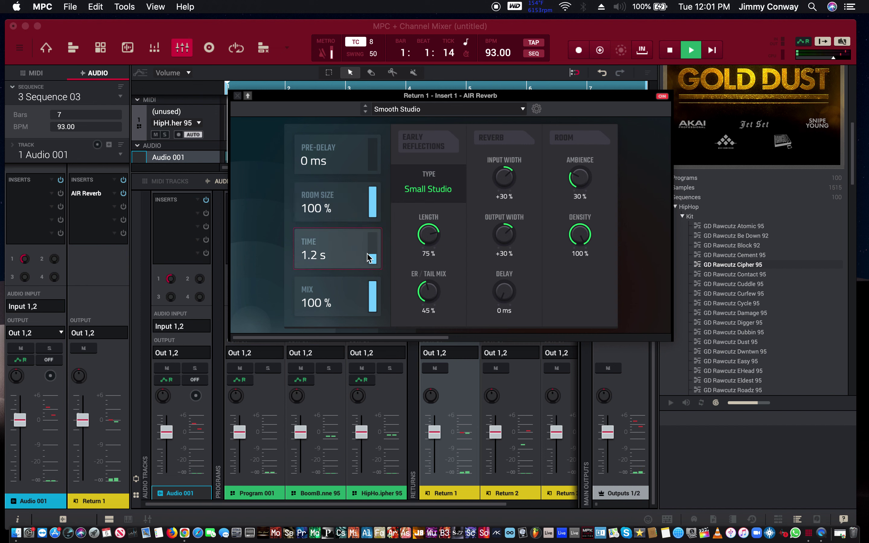
left_click_drag(373, 261, 373, 272)
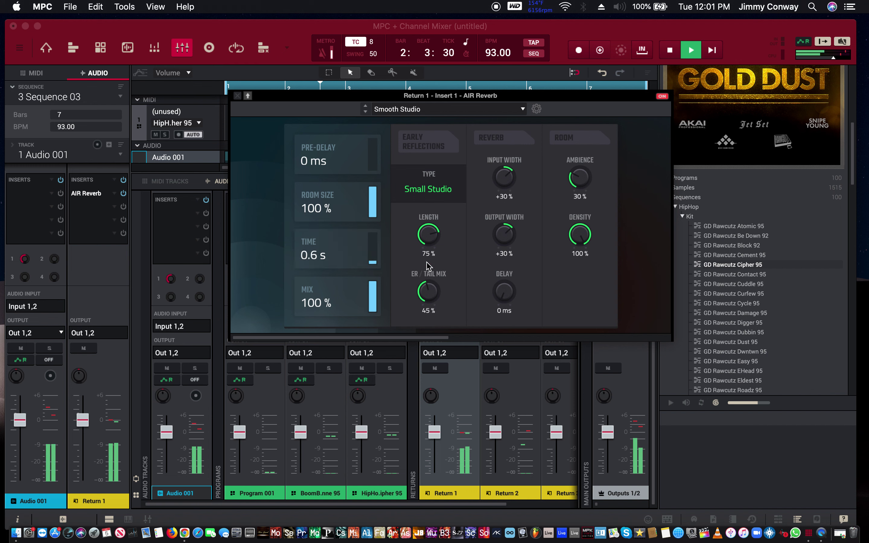
Set the reverb's length to 34 %, ER/Tail mix to 54 % and output width to about +41 %, and close its window.
left_click_drag(432, 245, 433, 260)
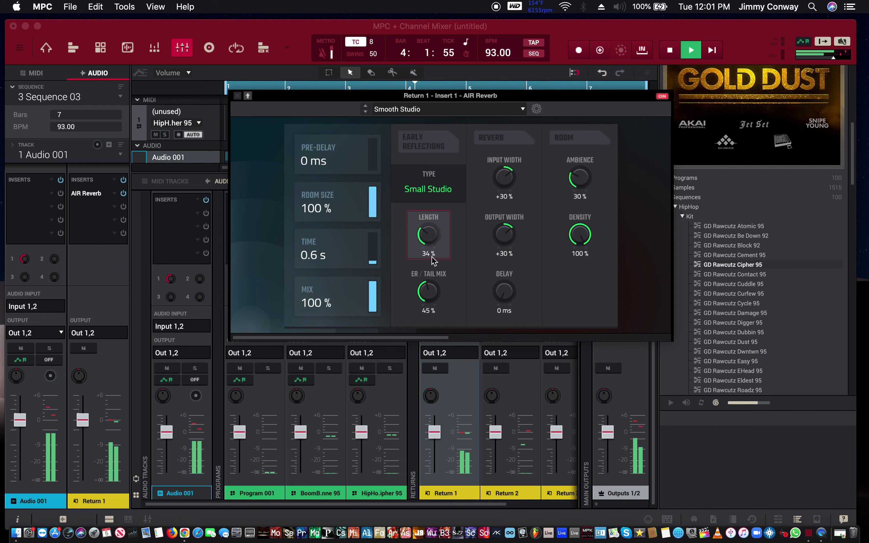
left_click_drag(435, 294, 430, 293)
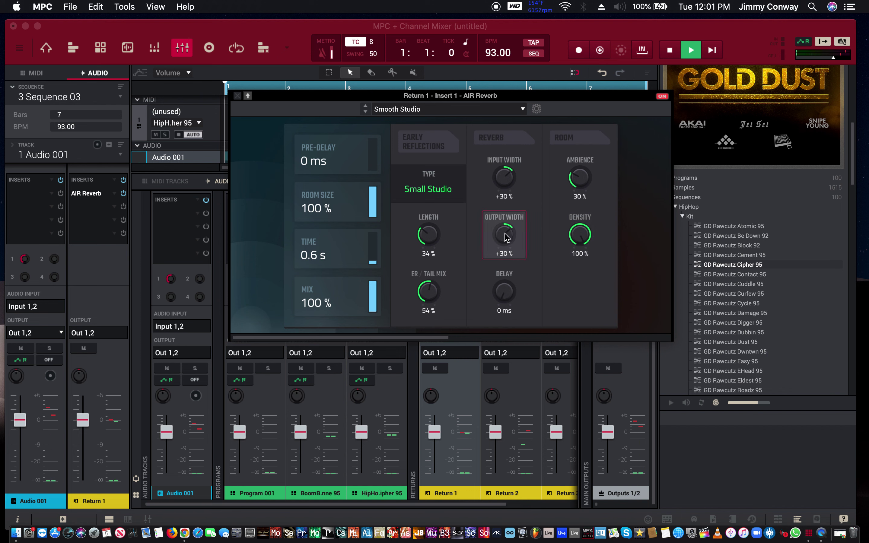
scroll(506, 235, "up", 3)
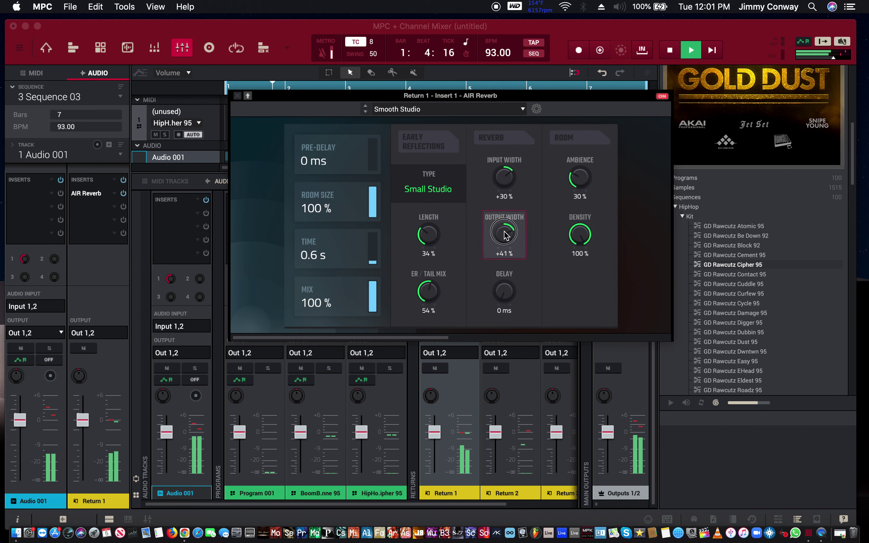
left_click(237, 97)
Turn send 1 on Audio 001 all the way down and set send 2 to about -9.4 dB for the delay.
mouse_move(24, 283)
left_click_drag(24, 284, 11, 341)
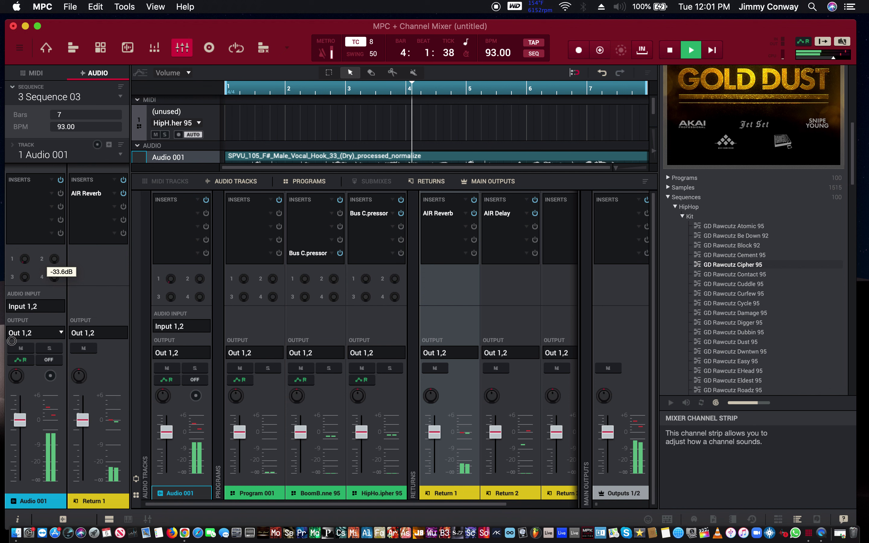
mouse_move(53, 259)
left_click_drag(53, 259, 48, 198)
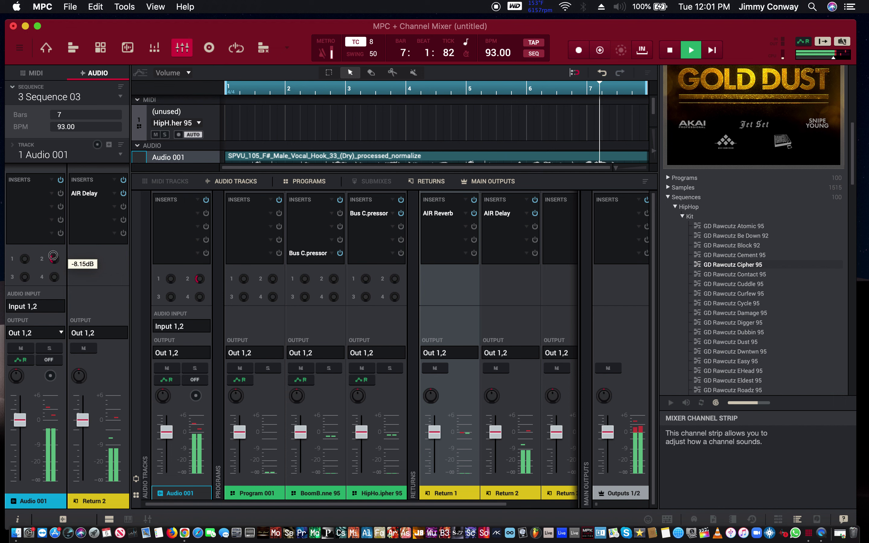
left_click_drag(53, 256, 55, 306)
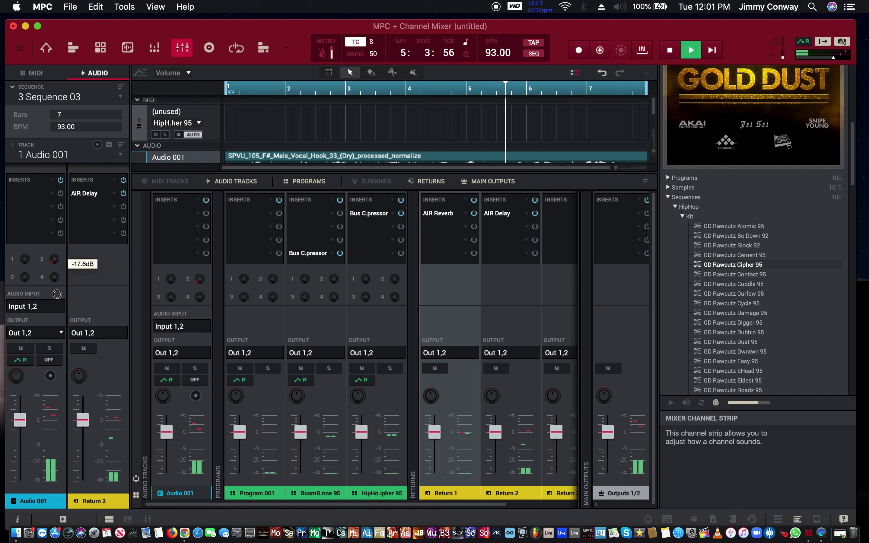
left_click_drag(57, 293, 56, 263)
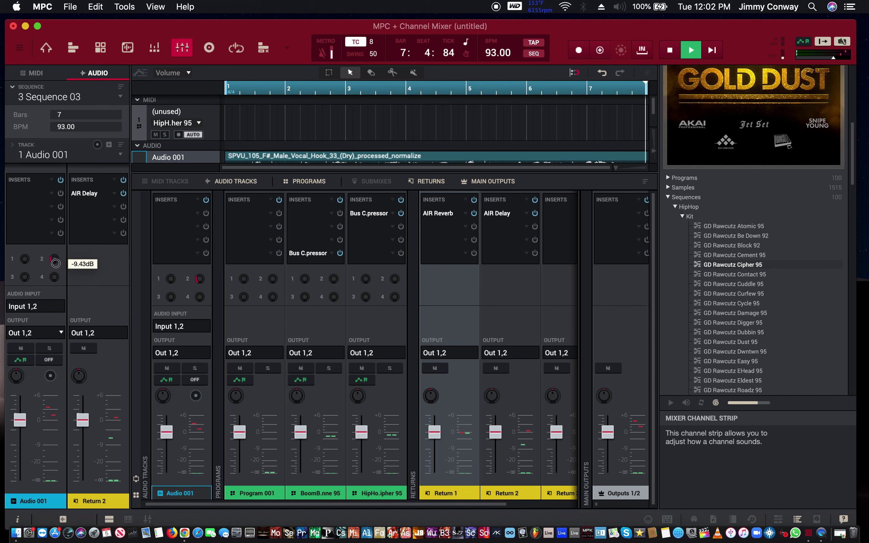
Set the feedback to 0 % and the mix to 50 % in the AIR Delay on Return 2.
double_click(497, 215)
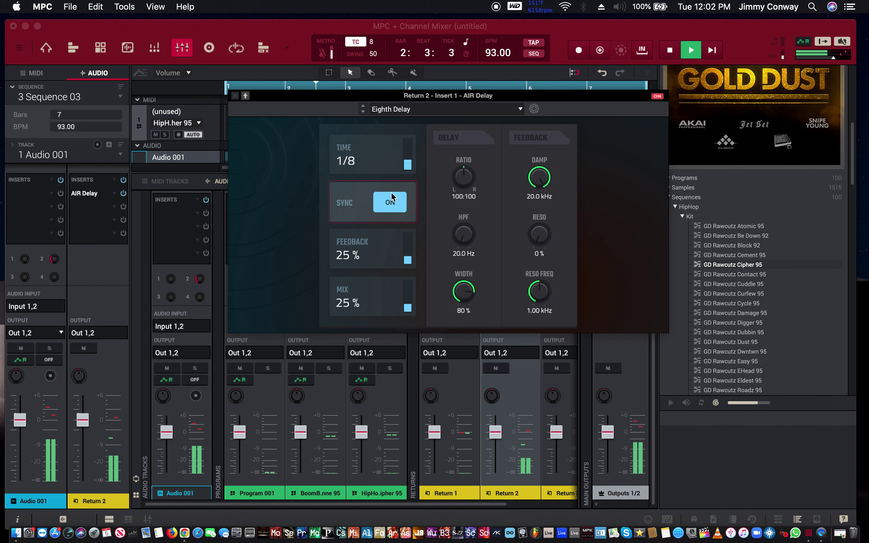
left_click_drag(411, 261, 410, 270)
left_click_drag(410, 302, 413, 268)
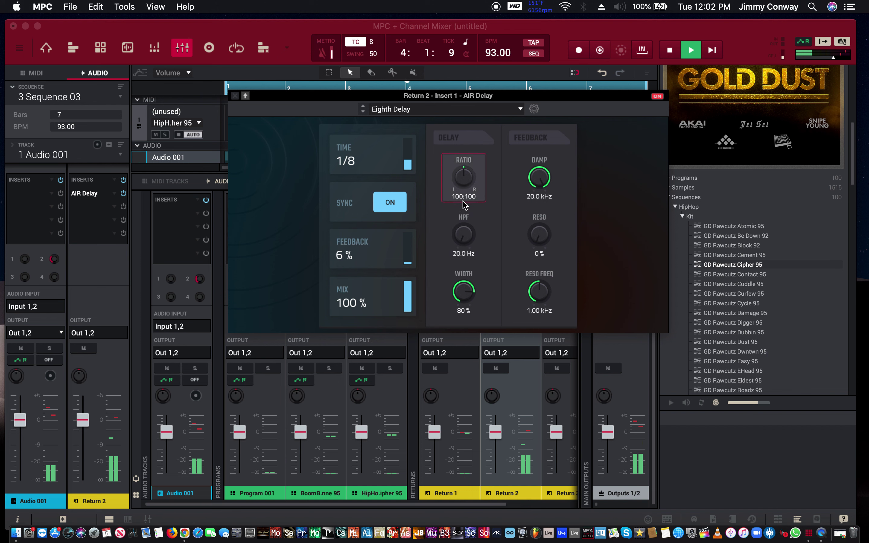
left_click_drag(409, 298, 406, 329)
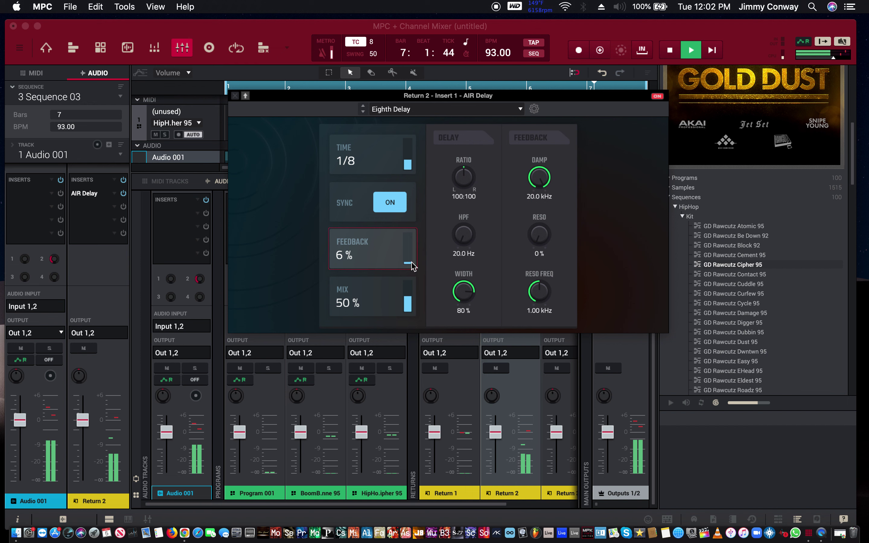
left_click_drag(407, 258, 406, 286)
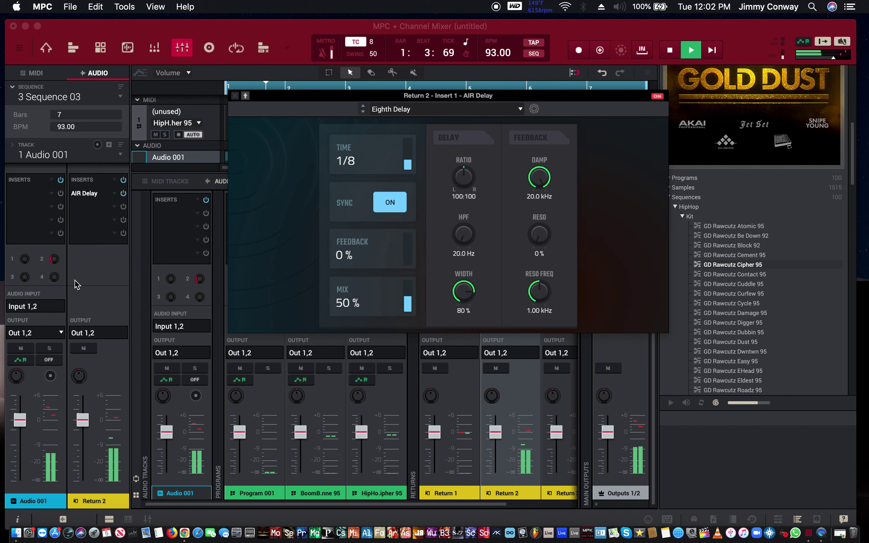
Turn send 2 on Audio 001 all the way down and load the Dotted 8th Delay preset in the AIR Delay.
left_click_drag(54, 259, 34, 332)
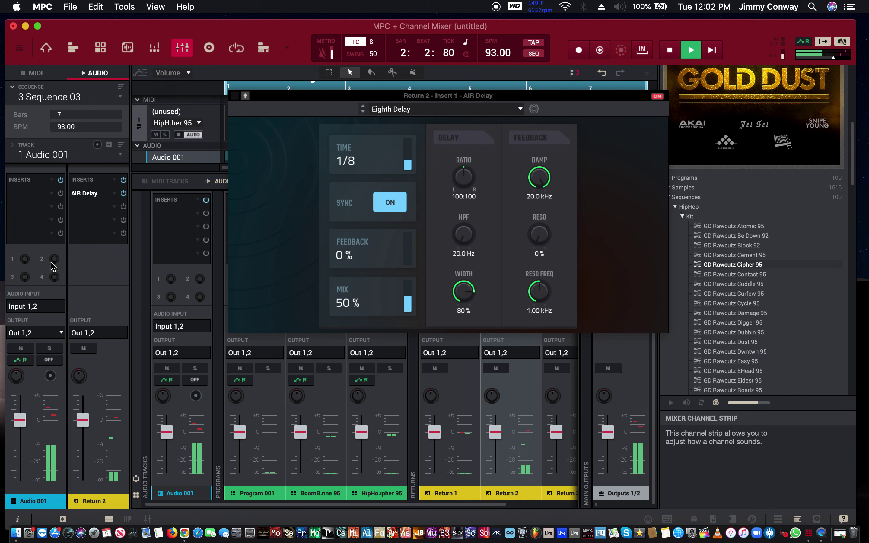
left_click(453, 114)
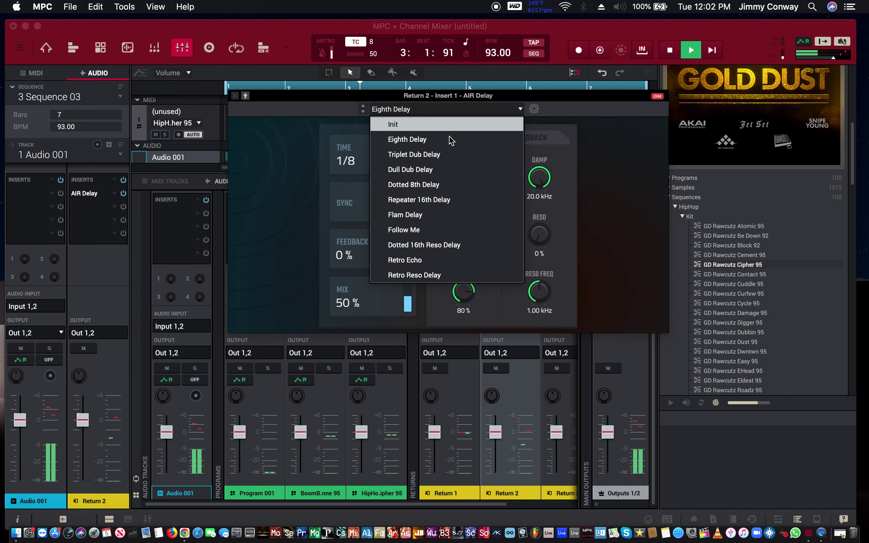
left_click(443, 186)
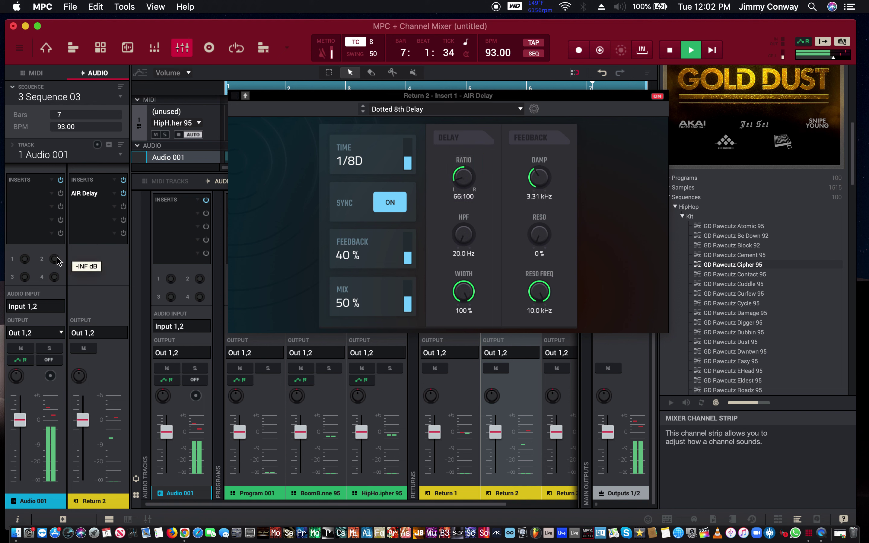
Raise sends 1 and 2 on Audio 001 to blend the reverb and the delay into the playing vocal.
mouse_move(25, 264)
left_click_drag(25, 264, 30, 231)
mouse_move(58, 261)
left_click_drag(57, 262, 30, 252)
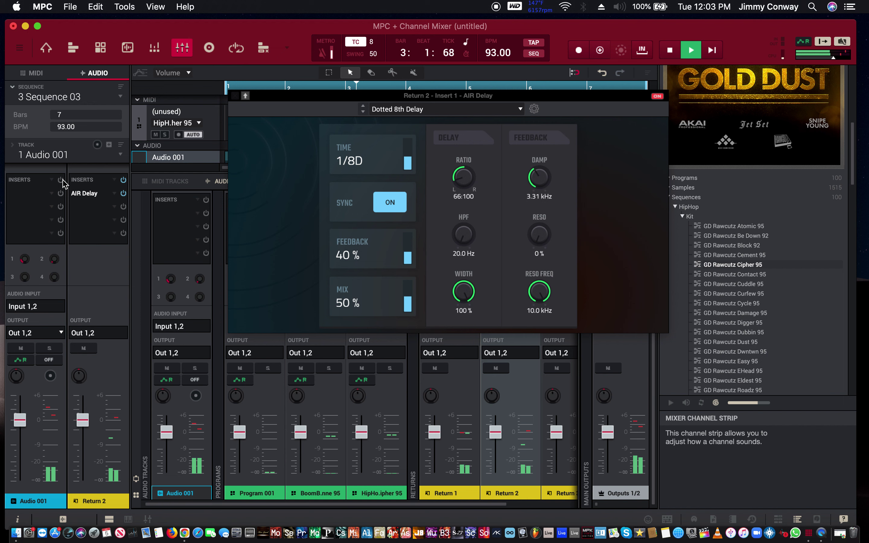
Bypass and re-enable the inserts on Return 2 to compare the sound, and minimize the AIR Delay window.
left_click(123, 180)
left_click(123, 180)
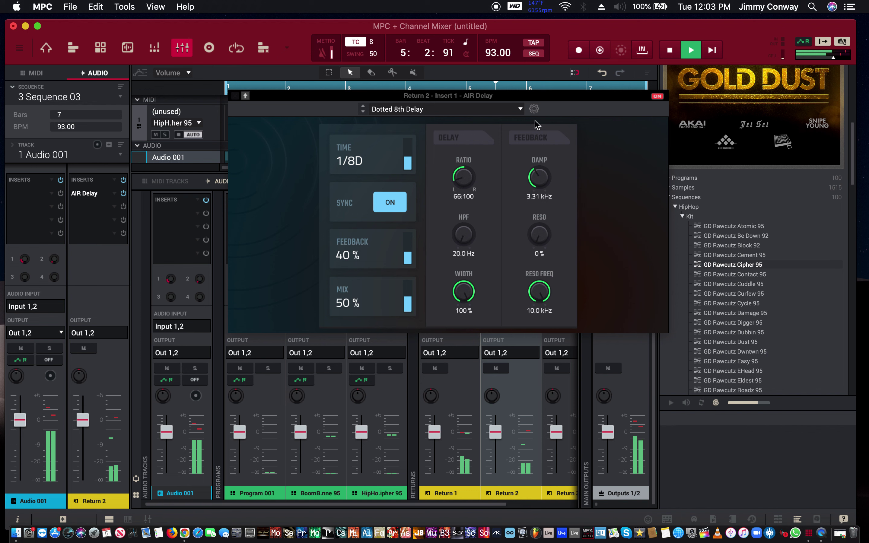
double_click(528, 94)
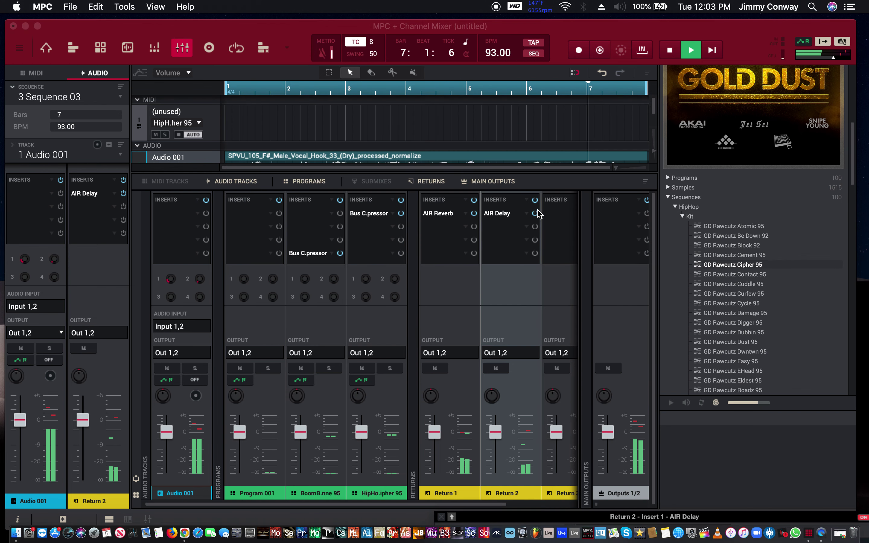
Bypass and re-enable the inserts on Returns 1 and 2 to compare the vocal with and without effects, and stop playback.
left_click(535, 200)
left_click(474, 199)
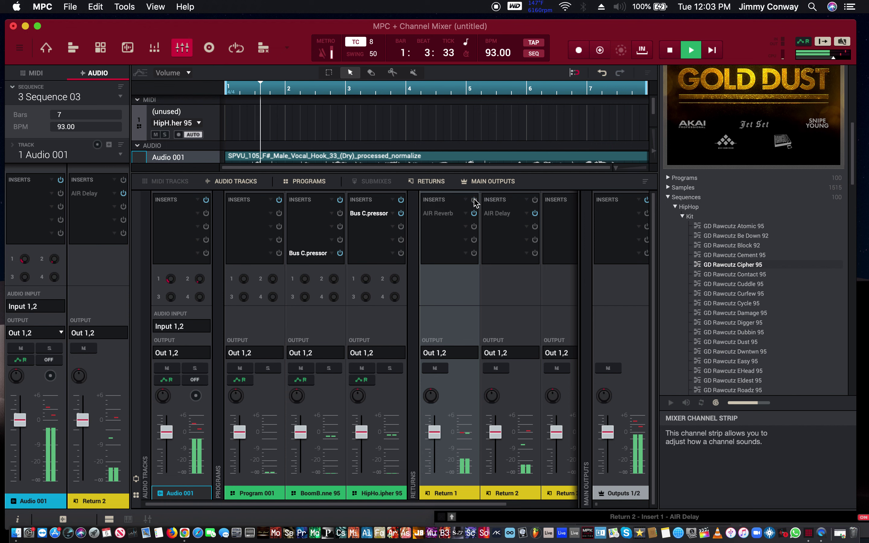
left_click(474, 200)
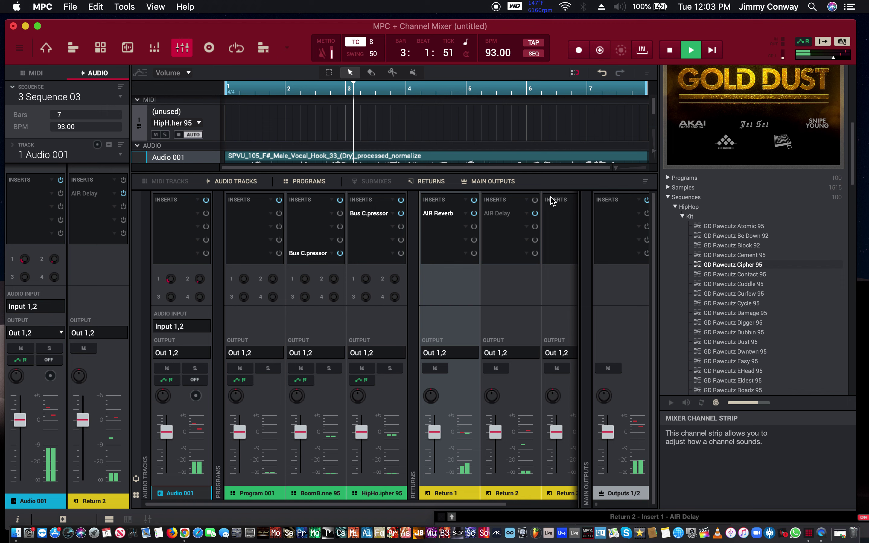
left_click(535, 200)
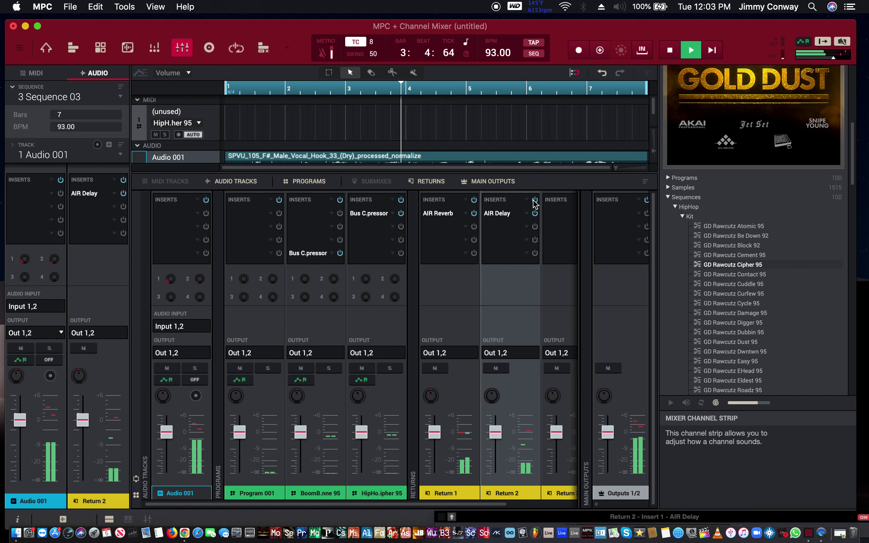
key("space")
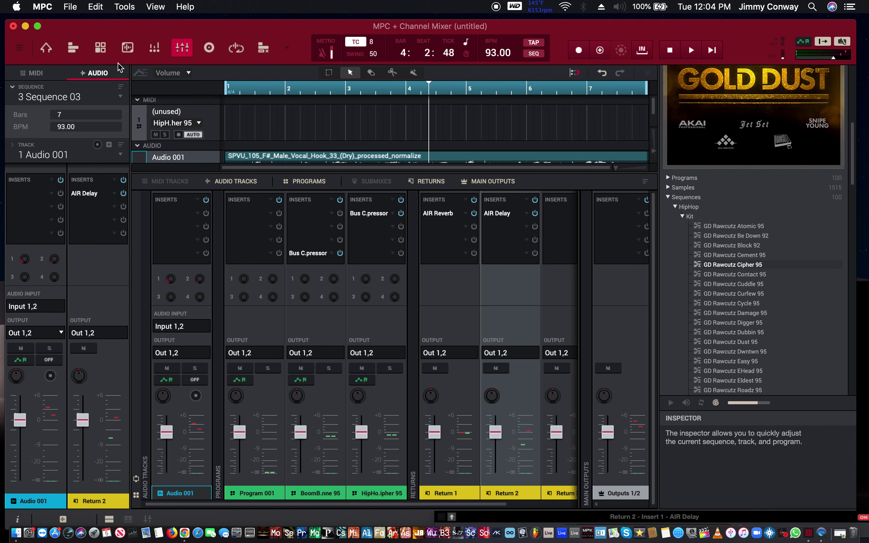
Switch the inspector to MIDI with sequence 2 HipHop-Kit-GD Rawcutz, and try out send 1 on pad A02.
left_click(36, 73)
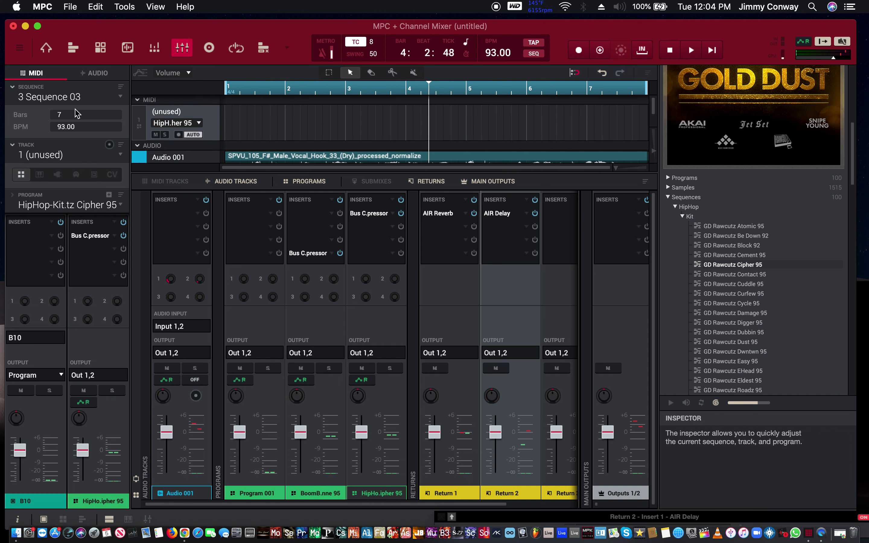
left_click(53, 102)
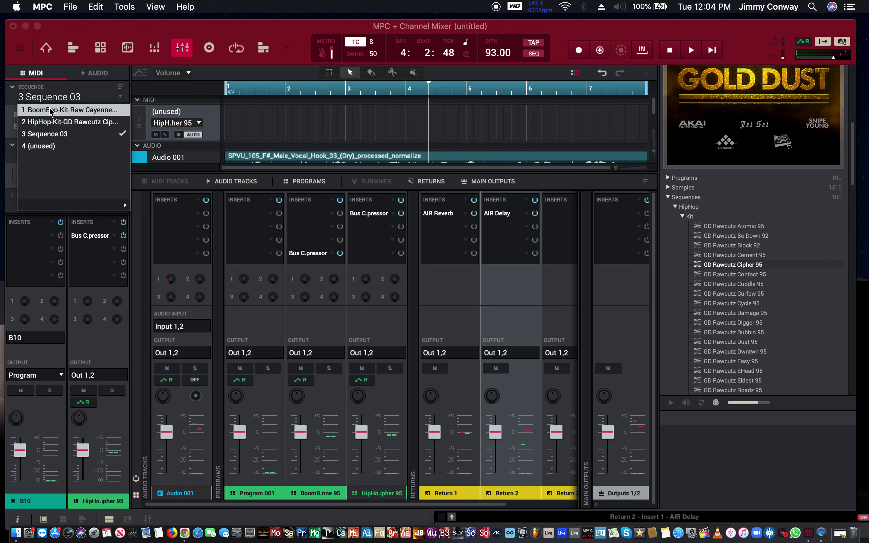
left_click(49, 121)
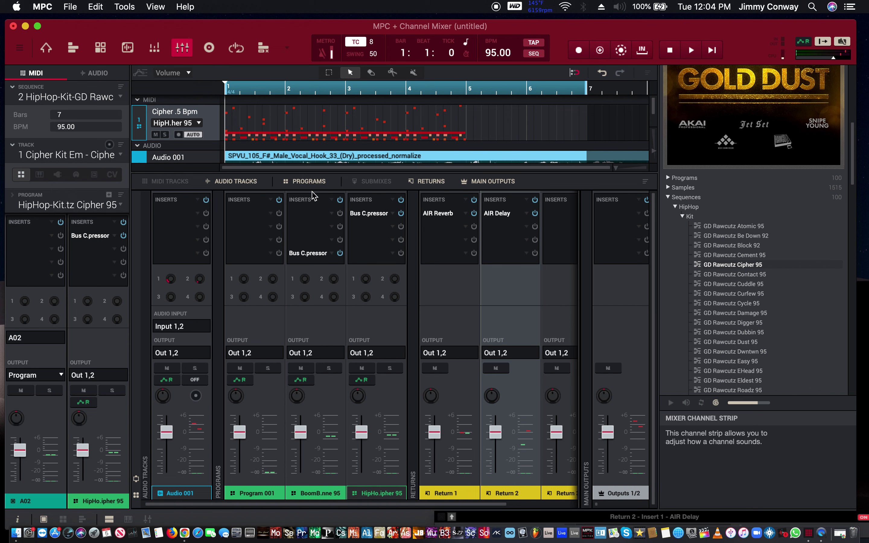
mouse_move(172, 280)
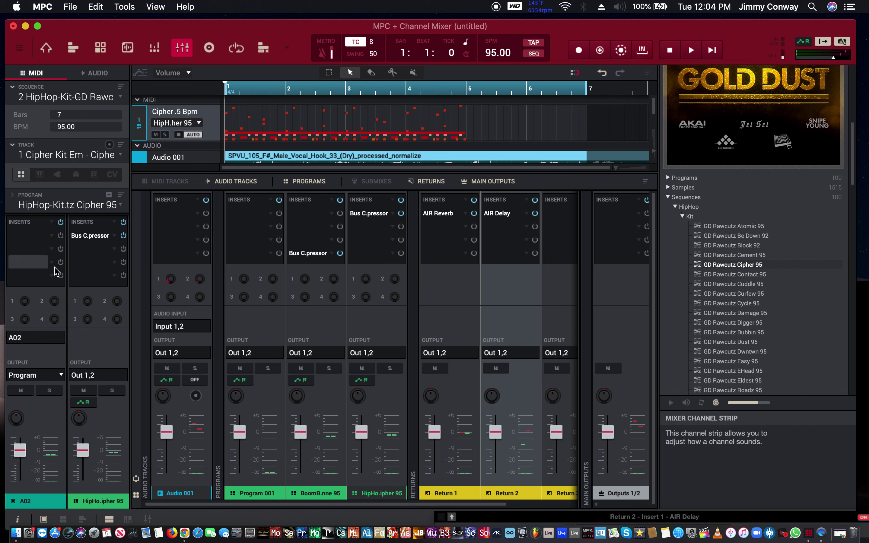
mouse_move(25, 304)
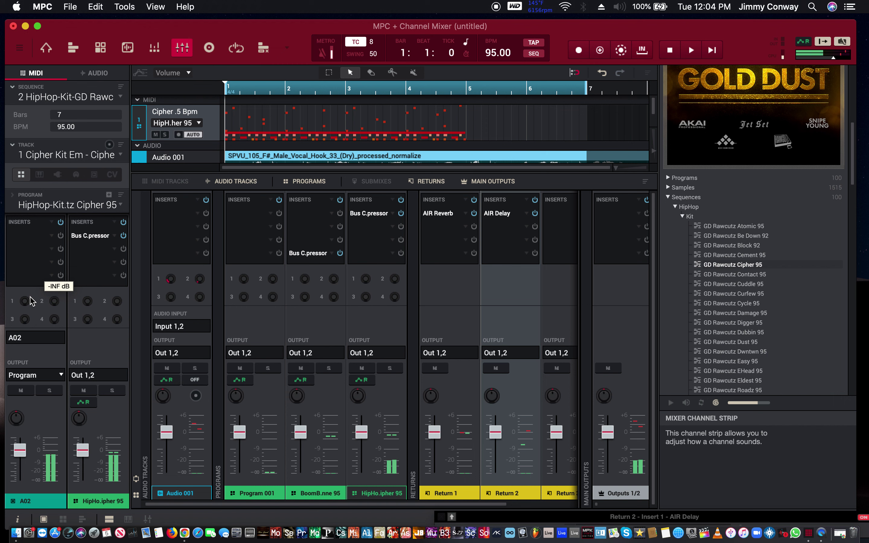
left_click_drag(19, 308, 16, 276)
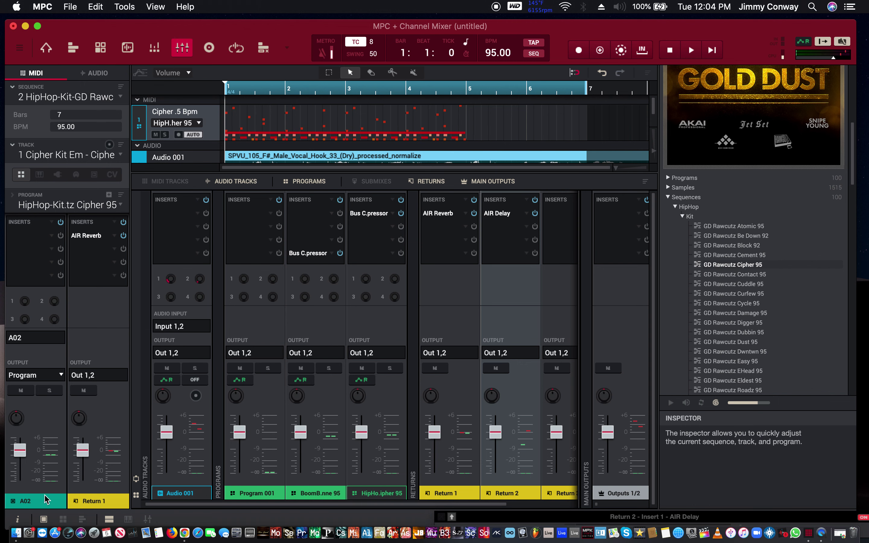
Go to Main Mode and compare the program and pad channel strips in the inspector, leaving the pad channel shown.
key("super+1")
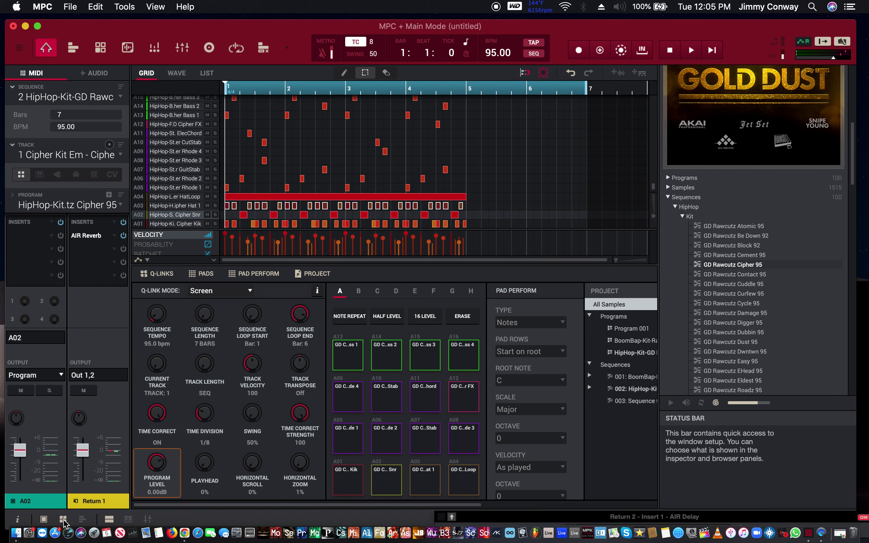
left_click(63, 521)
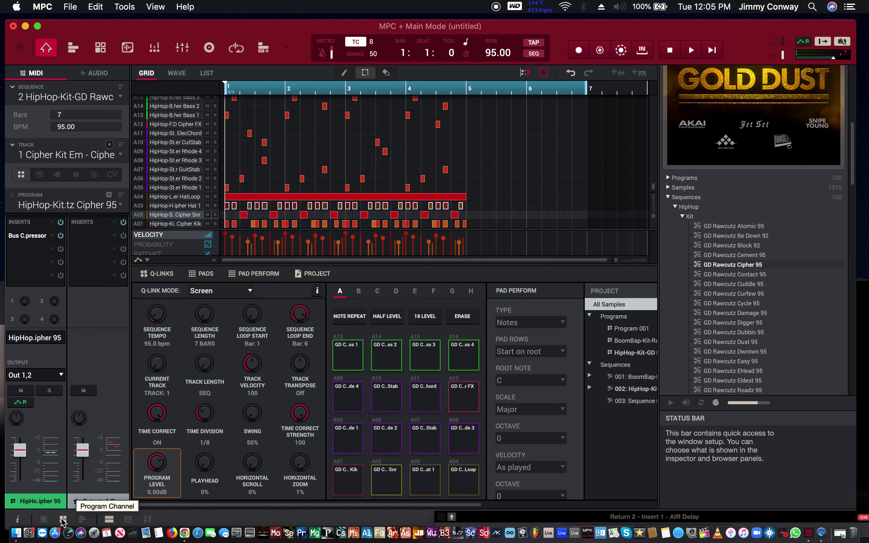
left_click(43, 520)
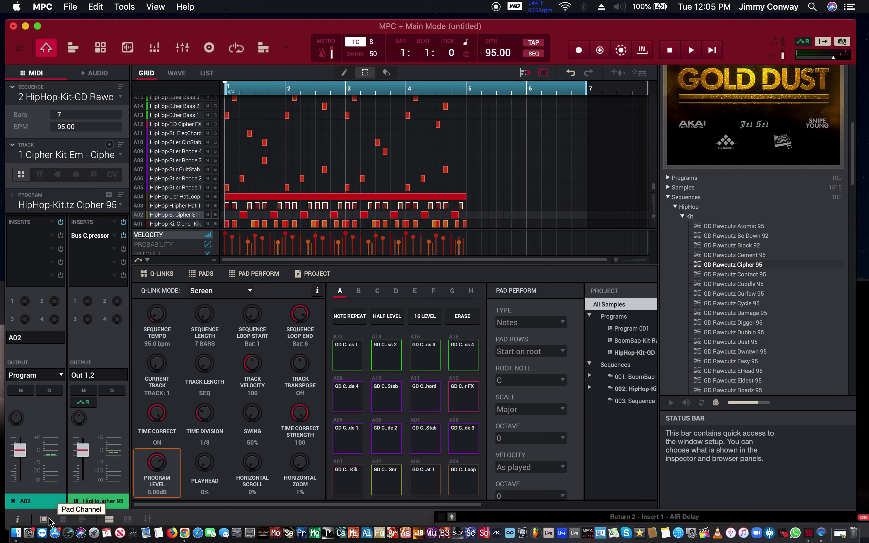
left_click(63, 520)
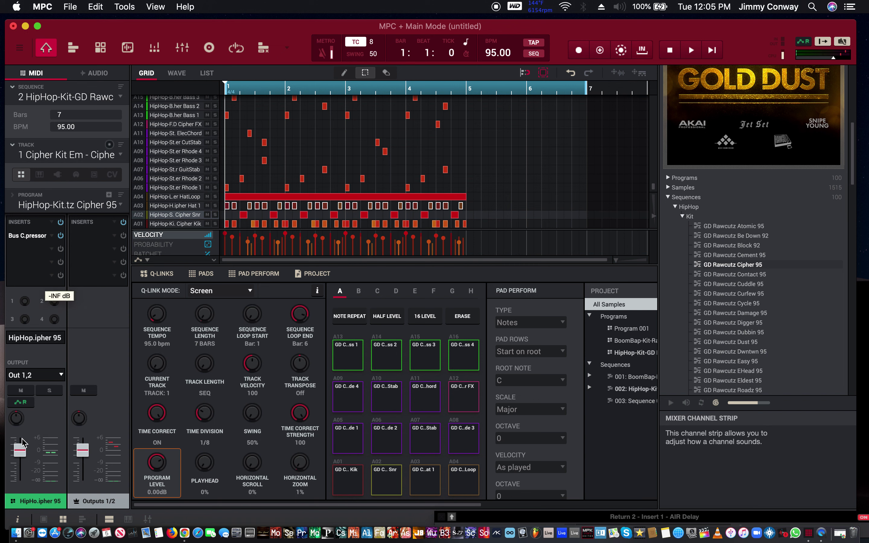
left_click(43, 519)
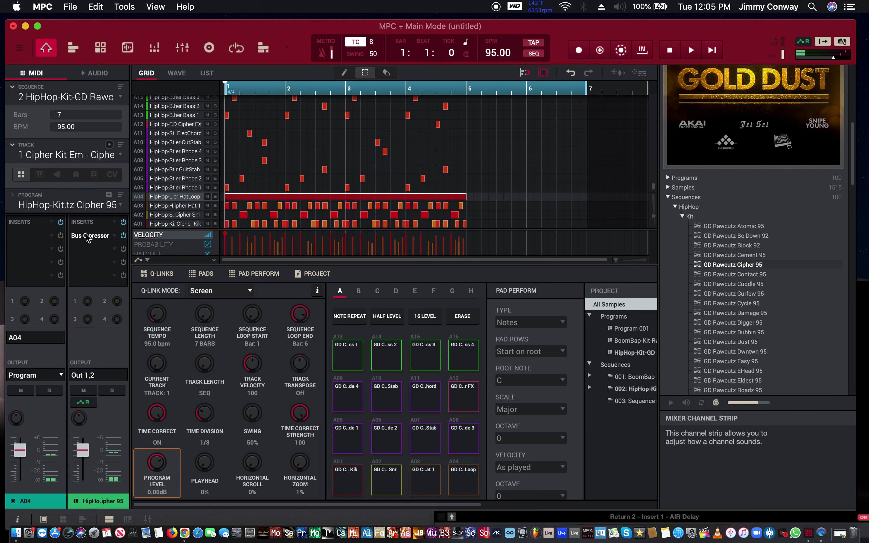
Switch to sequence 1 BoomBap-Kit-Raw Cayenne and raise send 1 on snare pad A02 to add reverb.
left_click(98, 96)
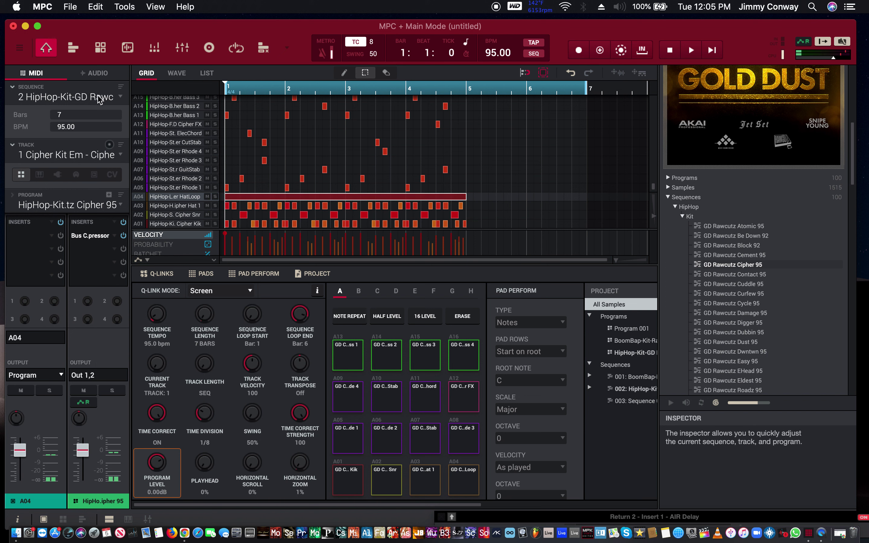
left_click(108, 110)
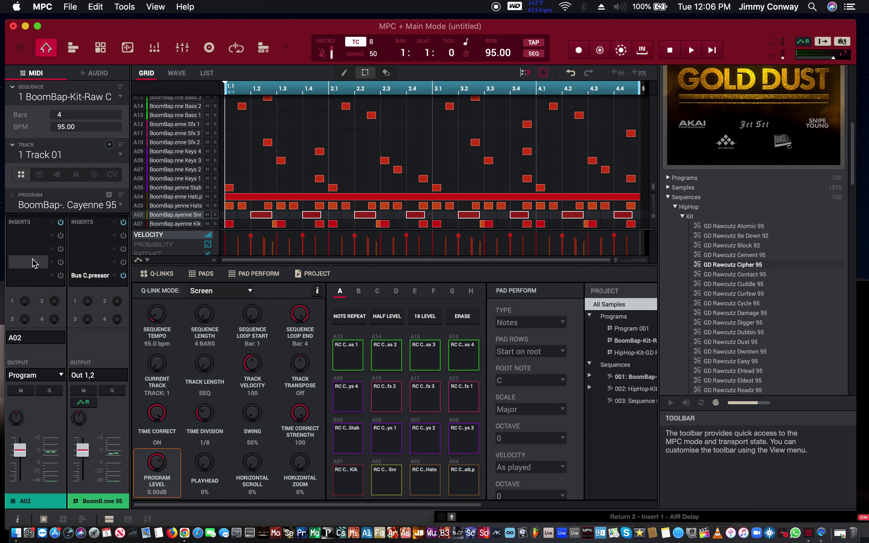
left_click(27, 301)
left_click_drag(26, 302, 12, 258)
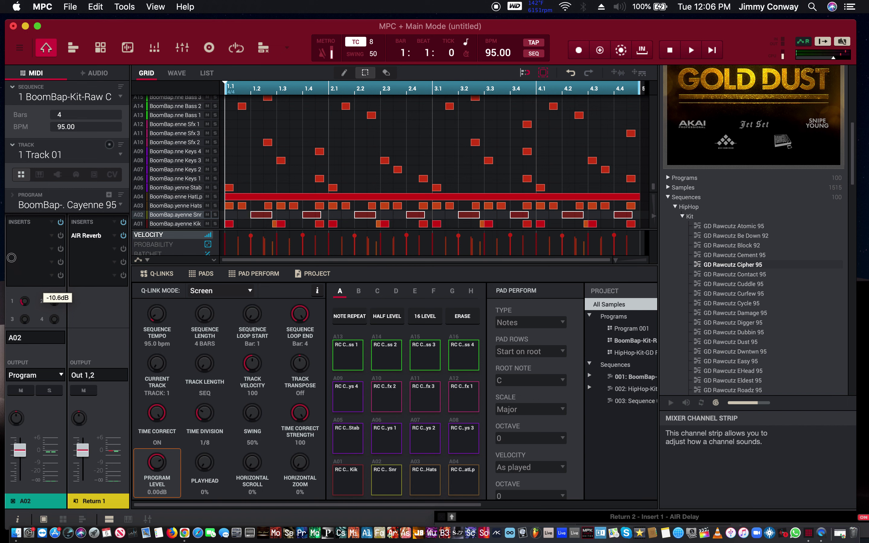
left_click_drag(11, 258, 27, 304)
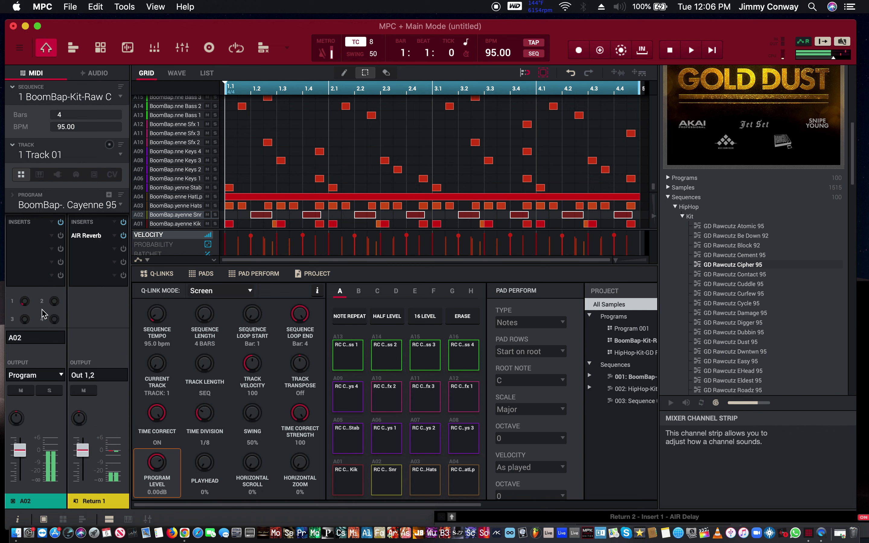
left_click_drag(23, 302, 8, 236)
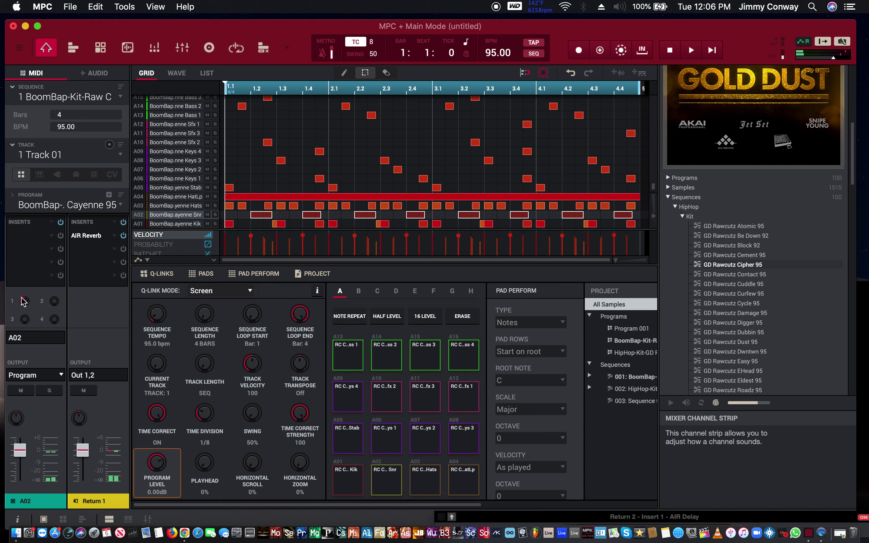
Turn send 1 on snare pad A02 all the way down and raise send 2 to about -11.6 dB for delay.
left_click(25, 301)
left_click_drag(25, 302, 26, 357)
left_click_drag(55, 303, 40, 268)
left_click_drag(55, 301, 56, 303)
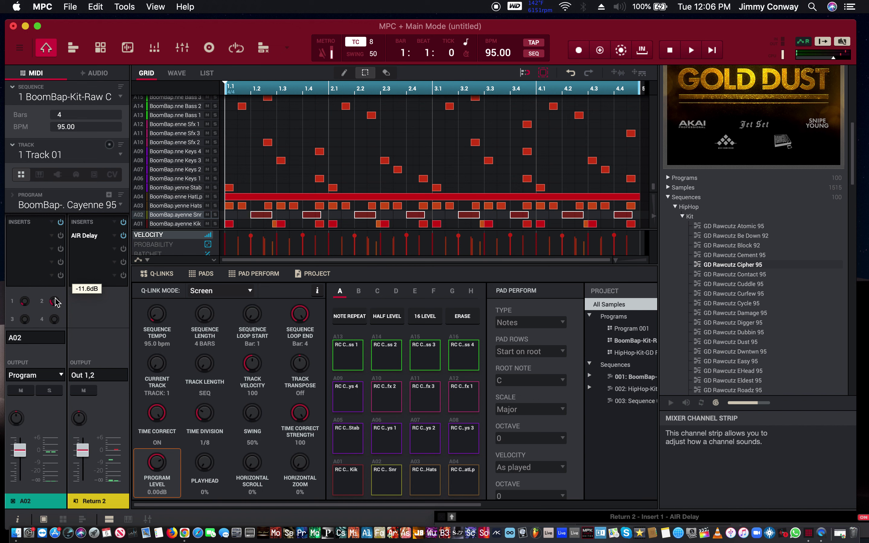